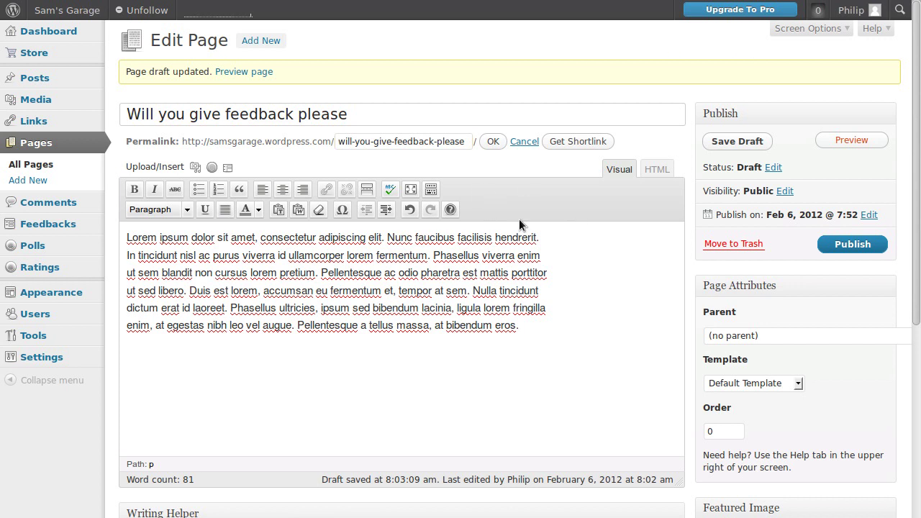
Step: Hide the Page Attributes and Featured Image boxes through the screen options, restore both and close the options
click(806, 28)
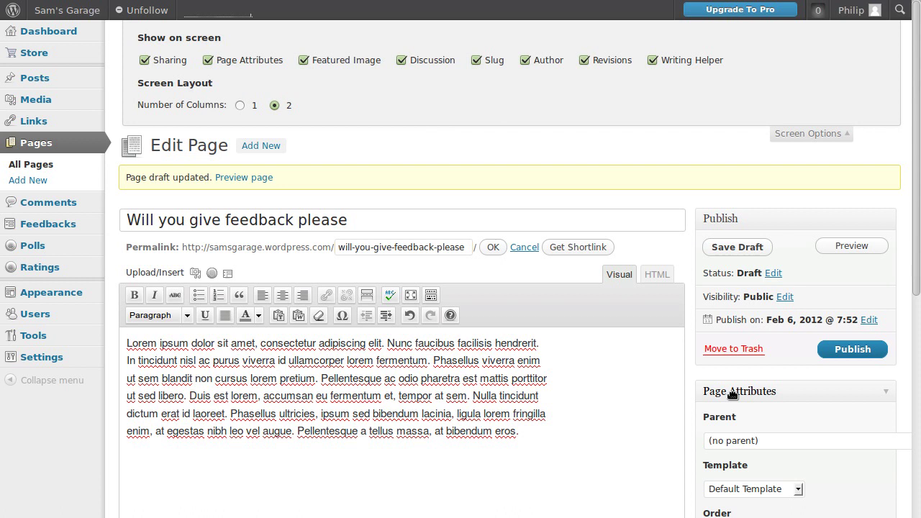
click(208, 60)
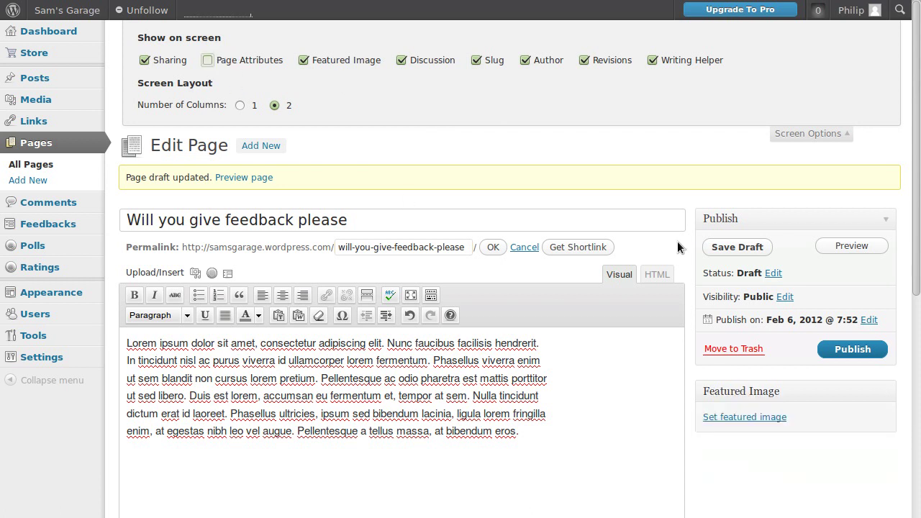
click(303, 60)
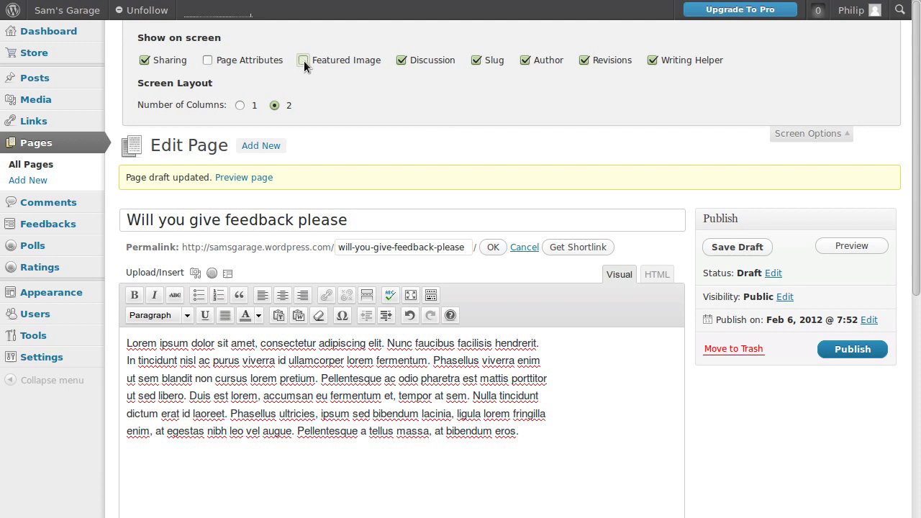
click(304, 61)
click(207, 61)
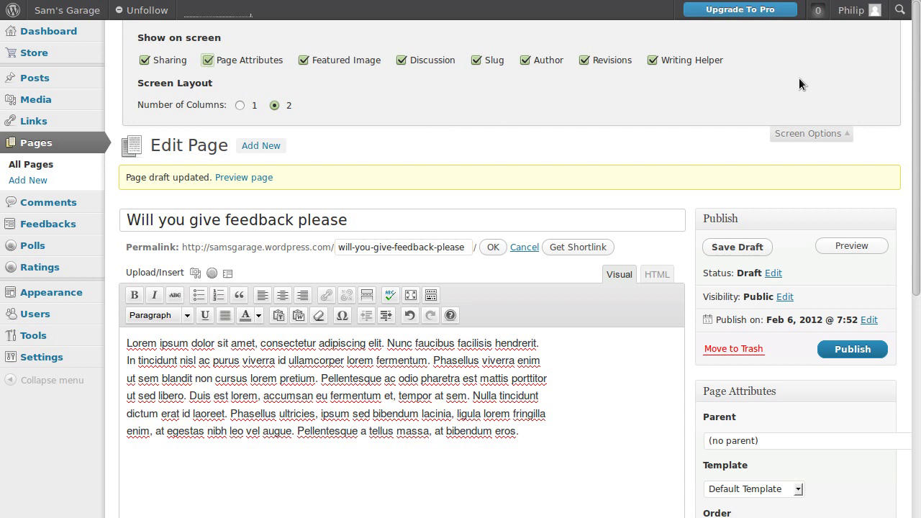
click(817, 135)
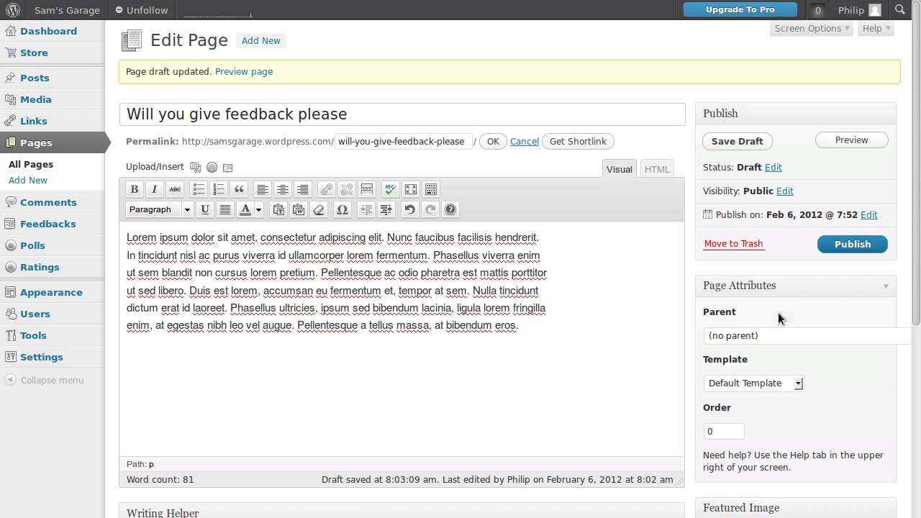
Step: Read the built-in help on Pages and its Page Attributes section, and close the help
click(876, 32)
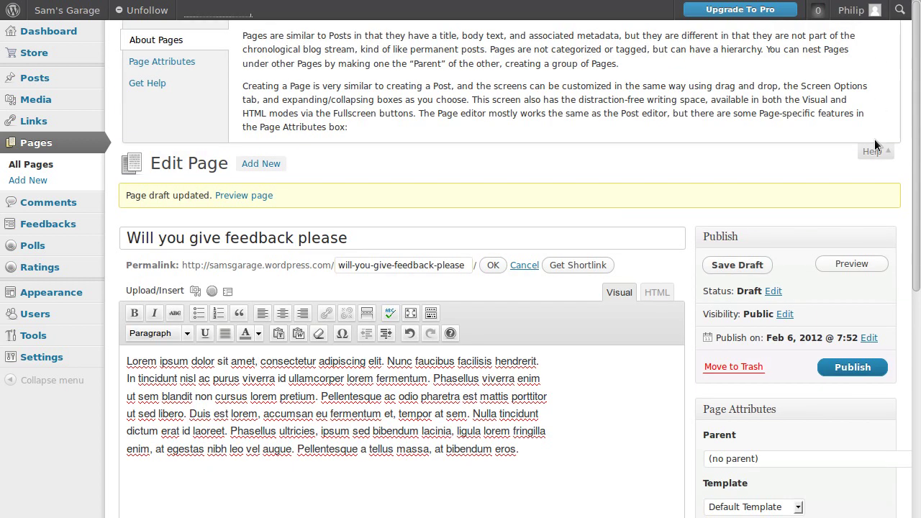
click(176, 65)
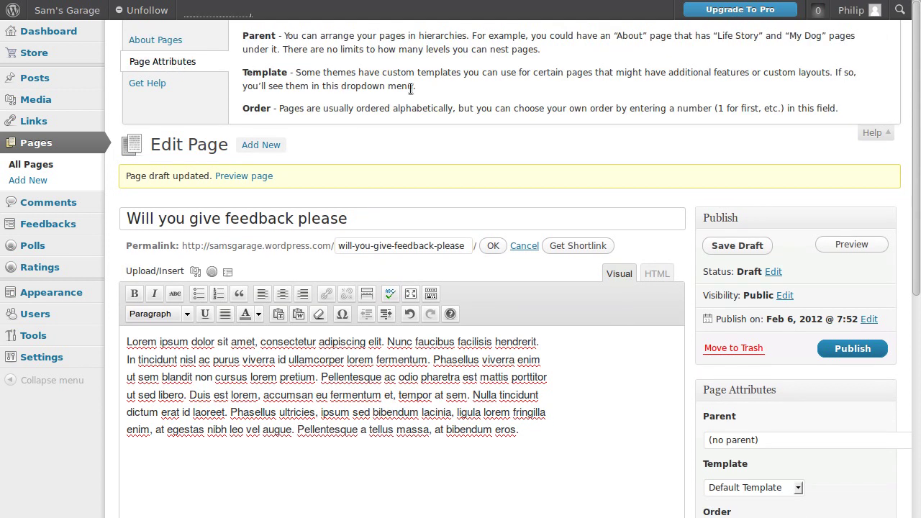
click(873, 132)
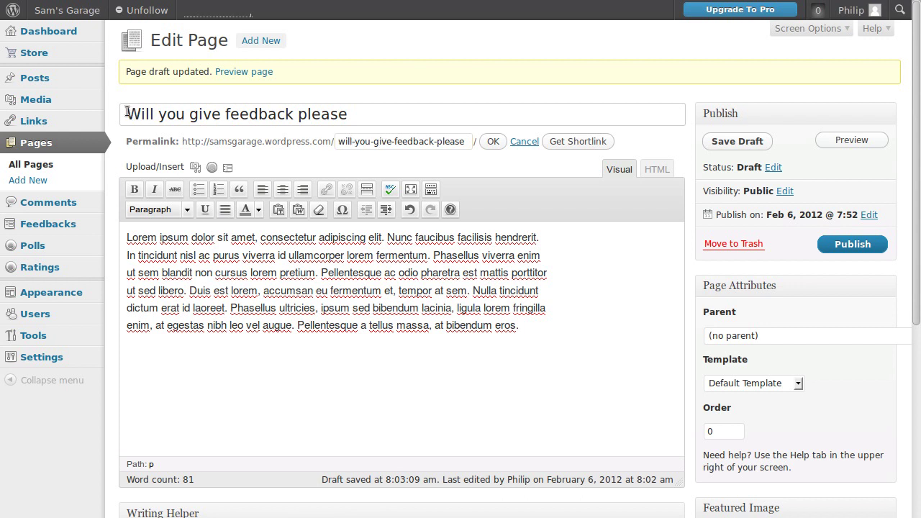
Step: Compare the page title with the editable slug in its permalink
drag(128, 113, 353, 117)
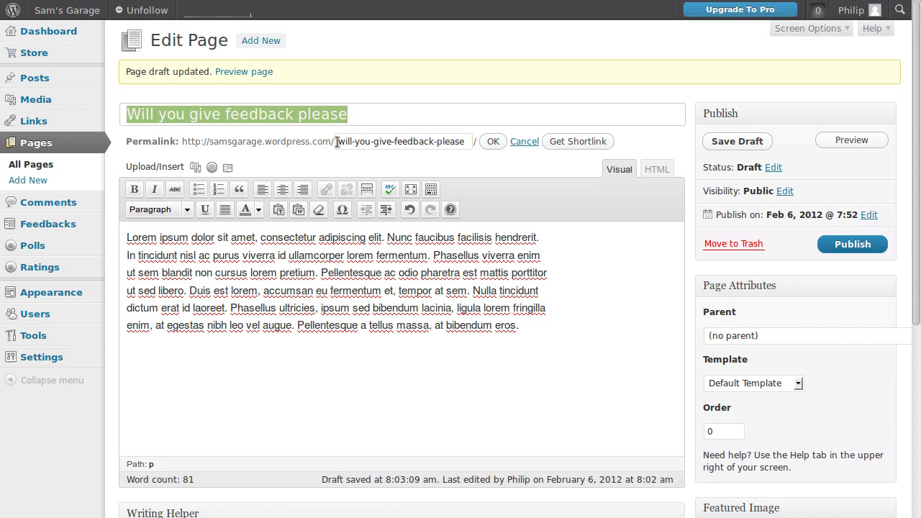
drag(337, 141, 465, 143)
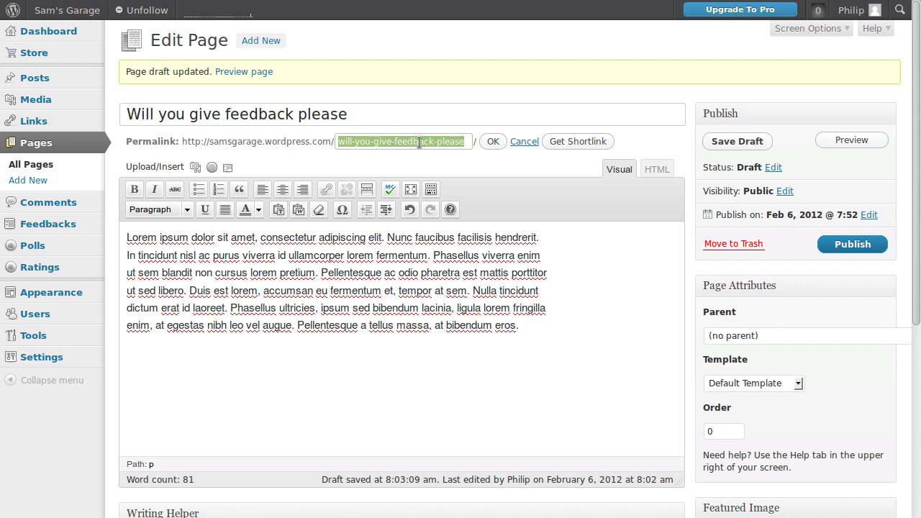
click(451, 114)
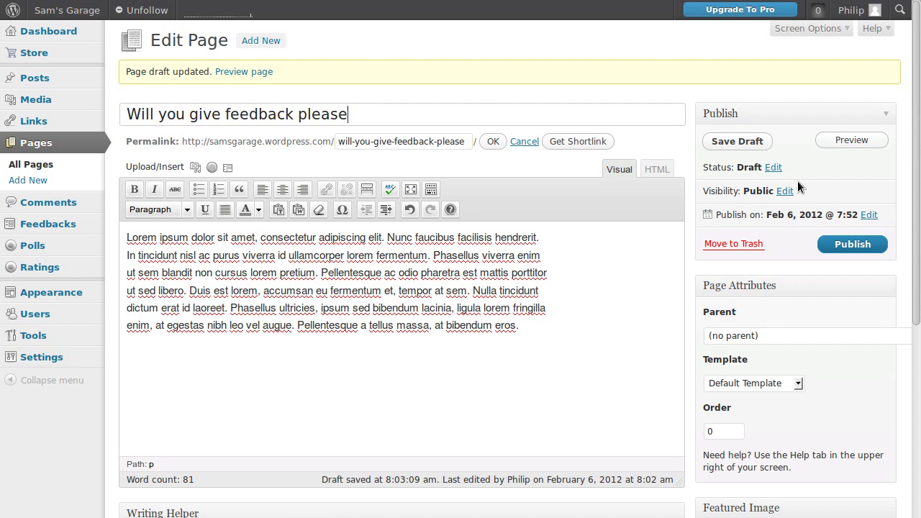
Step: Open the page's publishing status for editing and examine the available status choices
click(774, 168)
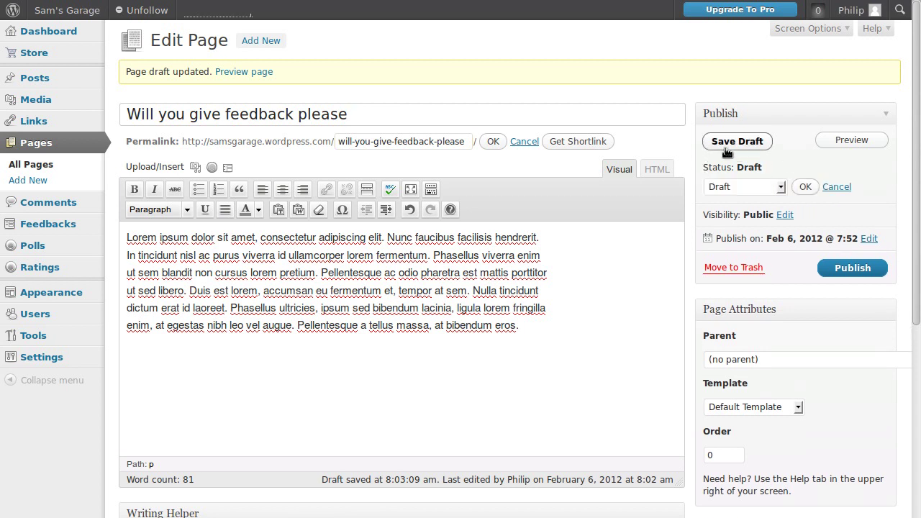
click(781, 186)
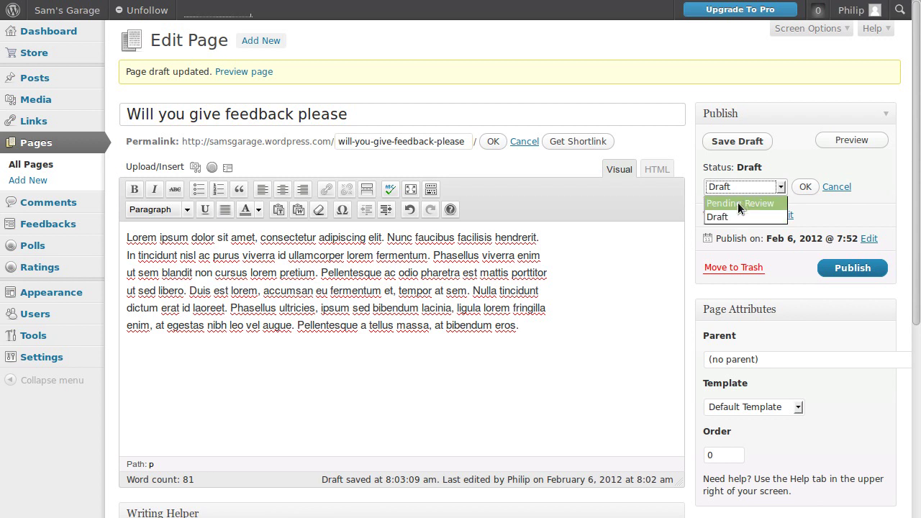
click(783, 154)
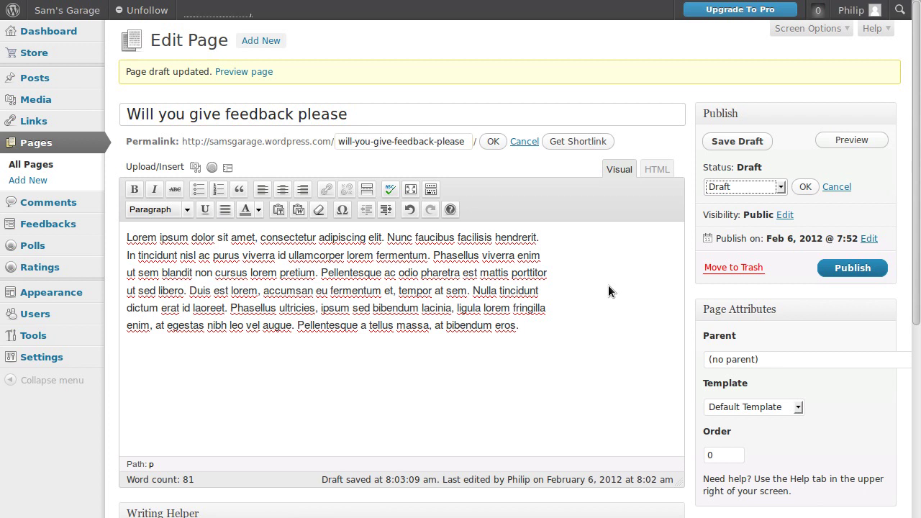
click(783, 187)
click(775, 160)
click(837, 211)
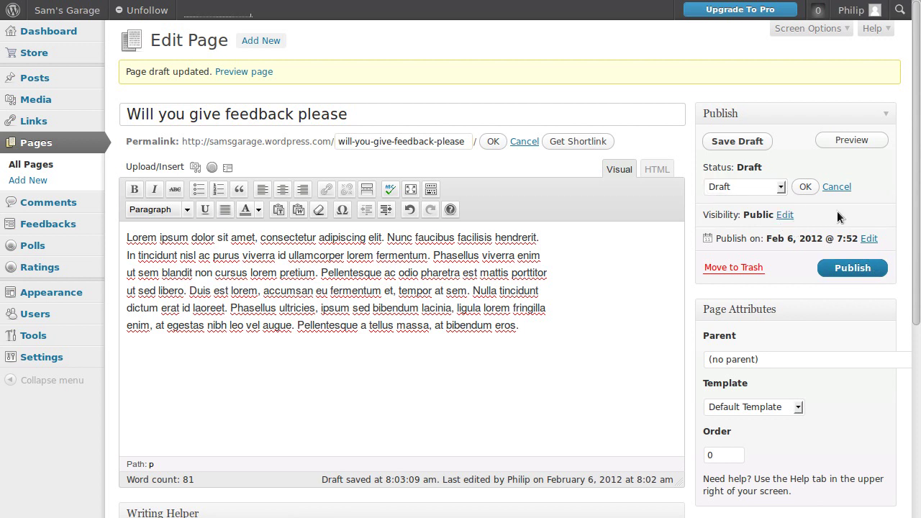
Step: Open the page's visibility settings, try Password protected and select Private instead
click(785, 215)
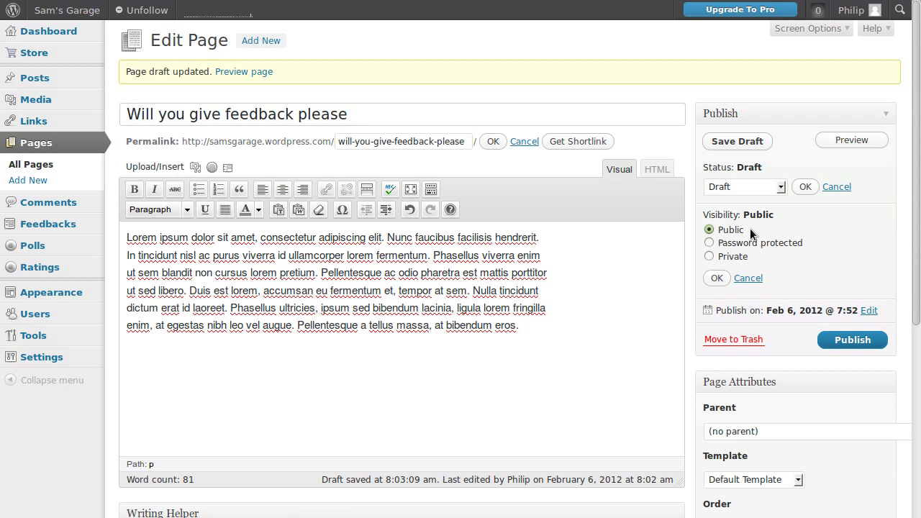
click(710, 243)
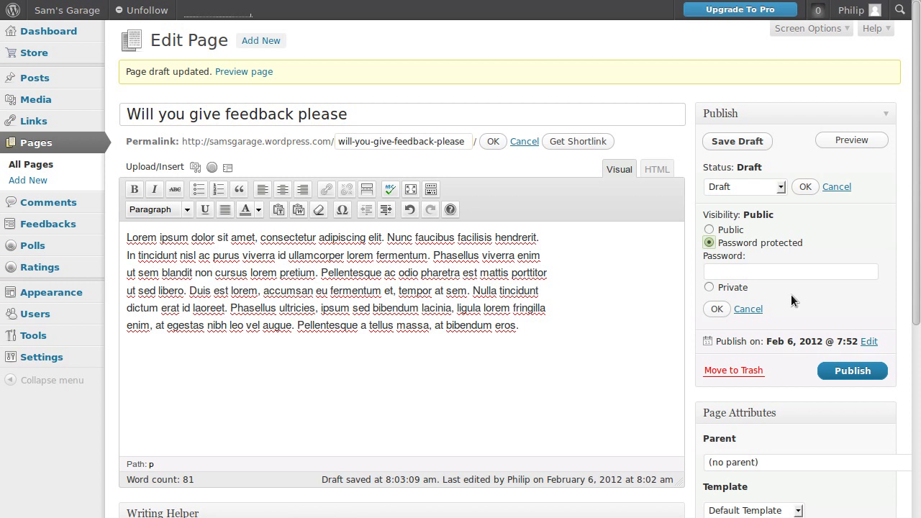
click(709, 287)
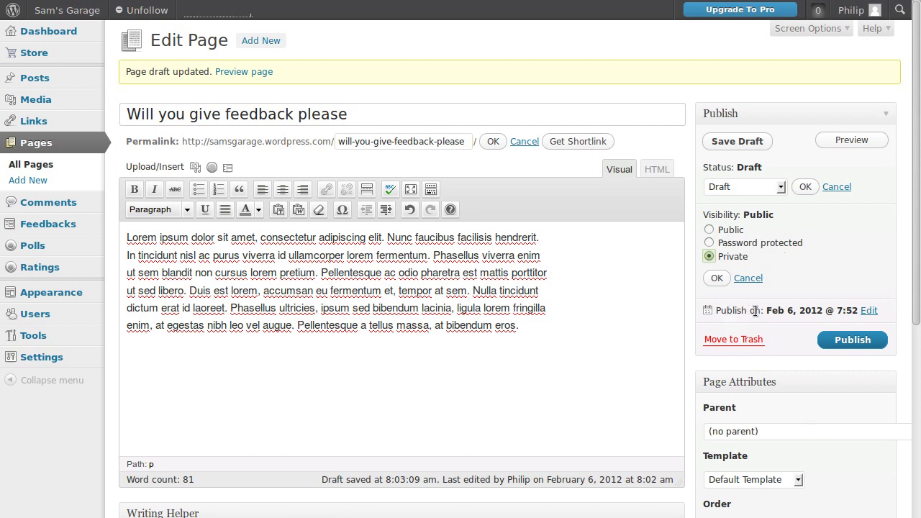
Step: Open the page's publish date and time for editing
drag(755, 311, 714, 308)
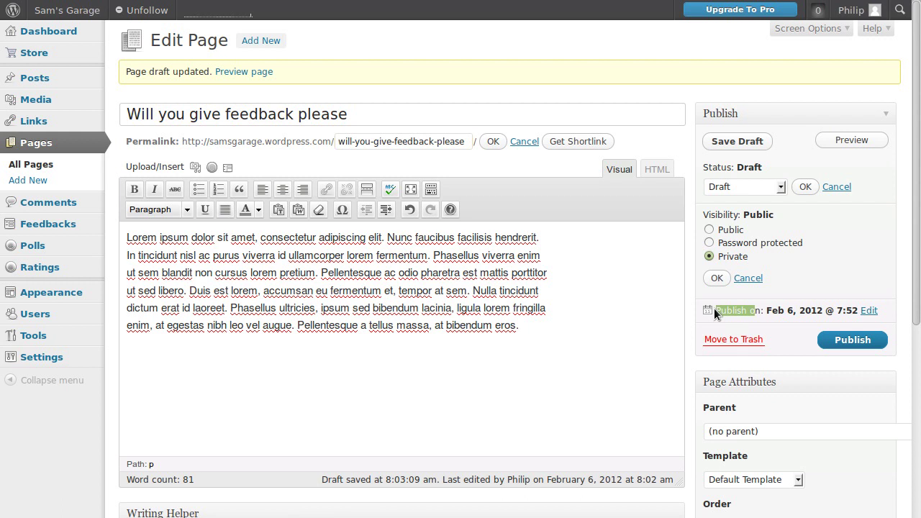
click(753, 319)
click(869, 311)
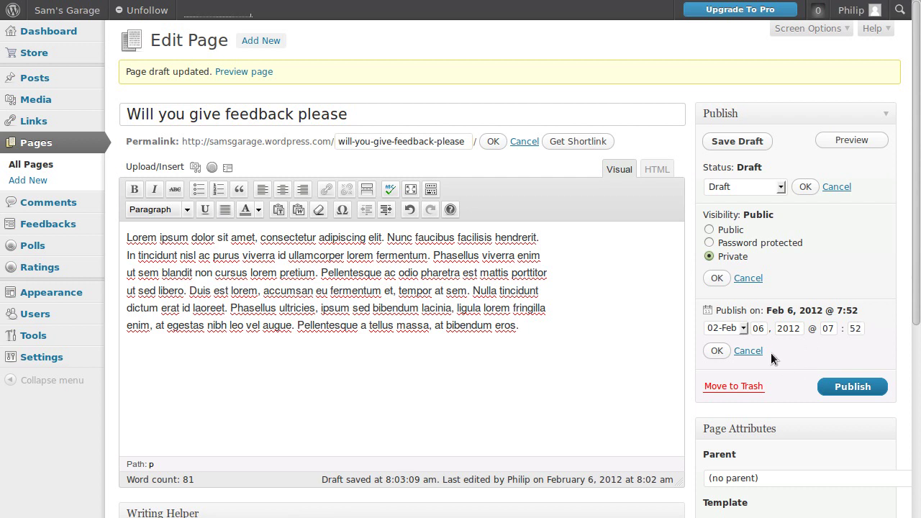
Step: Examine the template choices in the Page Attributes without changing the Default Template
scroll(771, 353, down, 5)
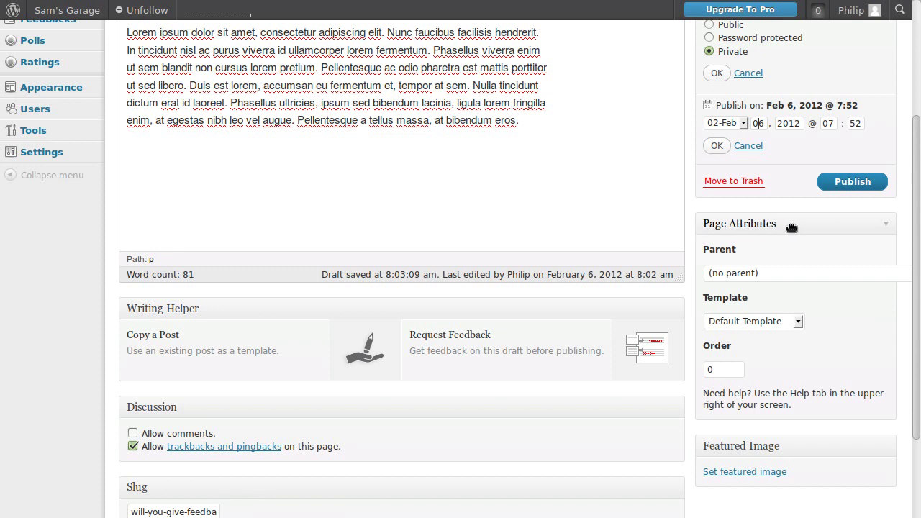
click(799, 324)
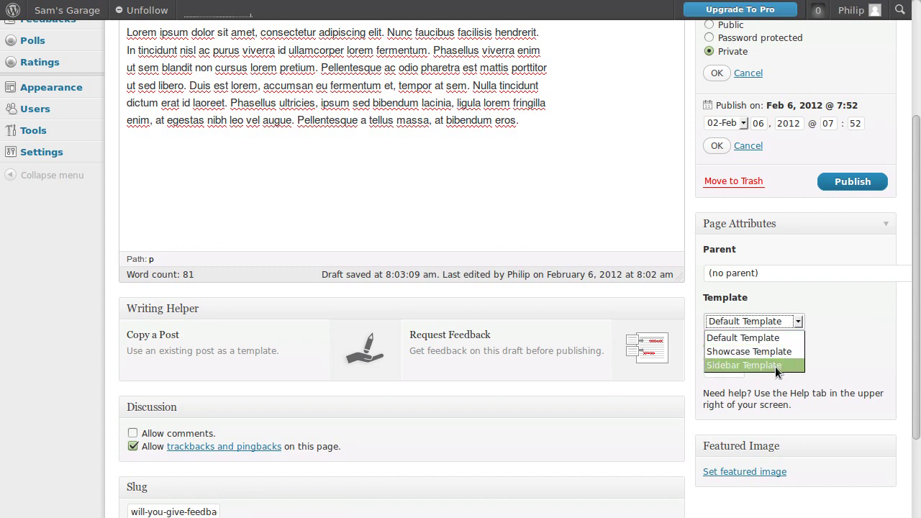
click(851, 342)
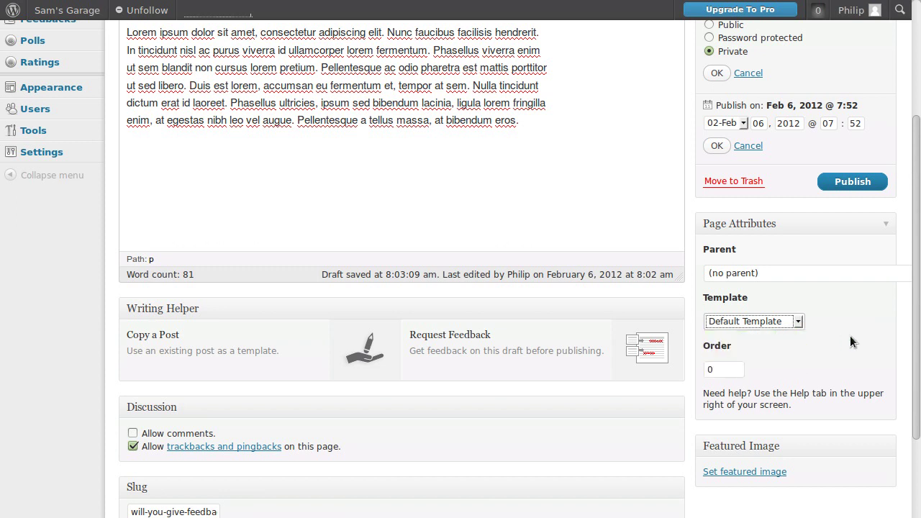
click(799, 324)
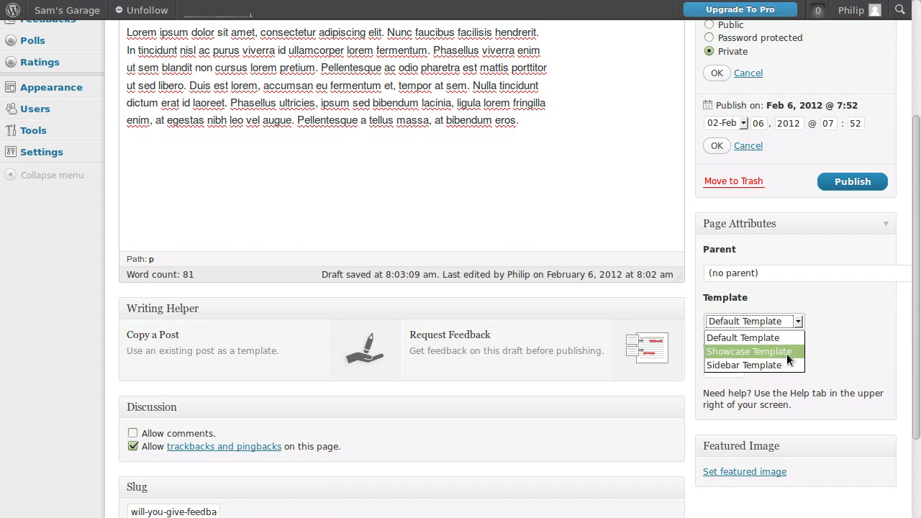
click(827, 348)
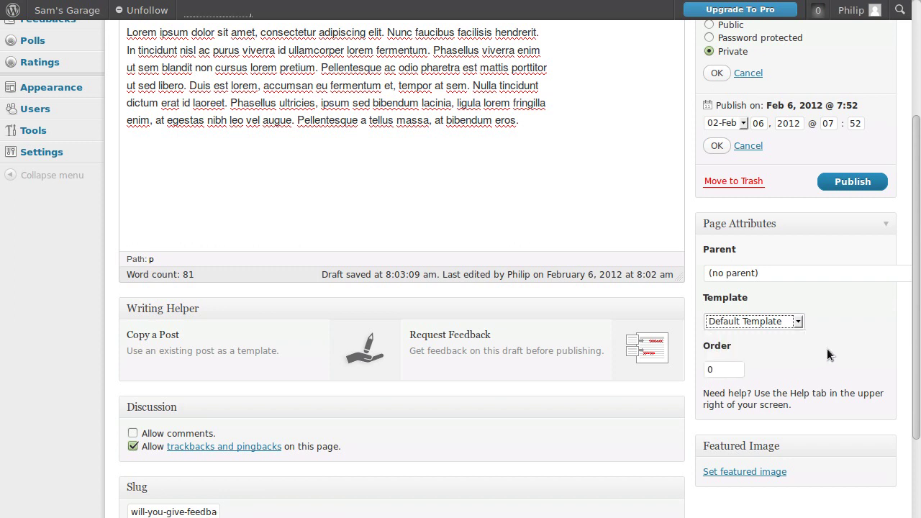
click(799, 322)
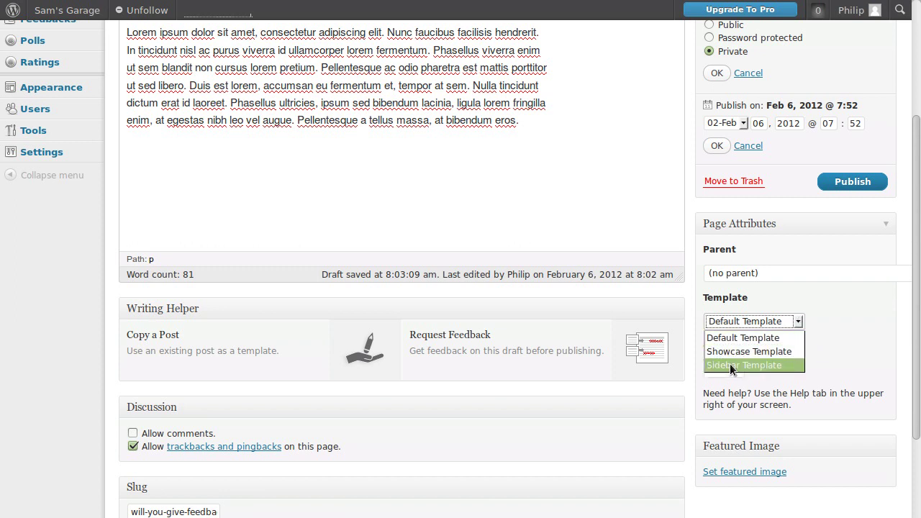
click(845, 315)
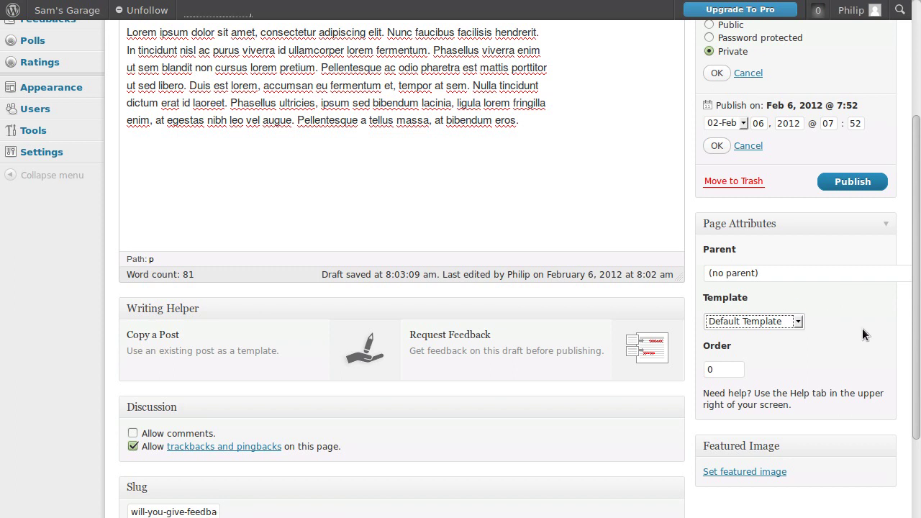
Step: Open the page's featured image uploader to view its upload options, and close it
scroll(862, 328, down, 5)
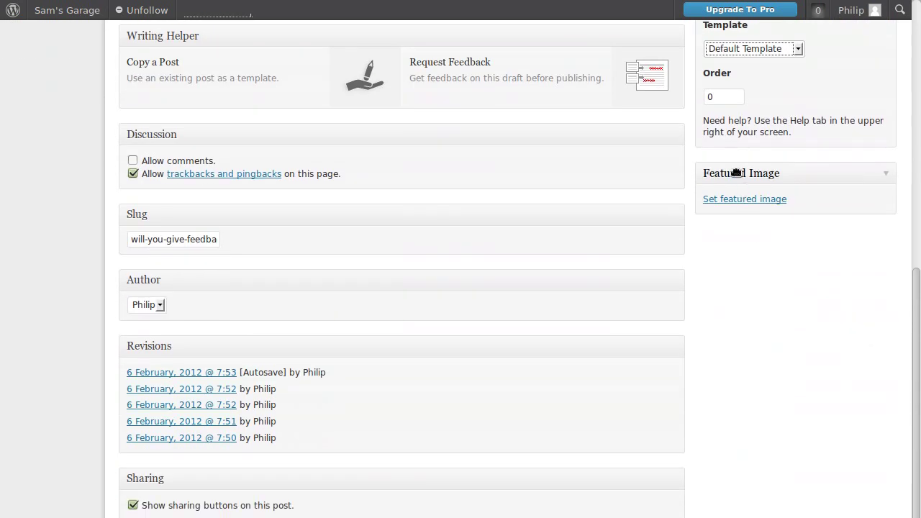
click(737, 202)
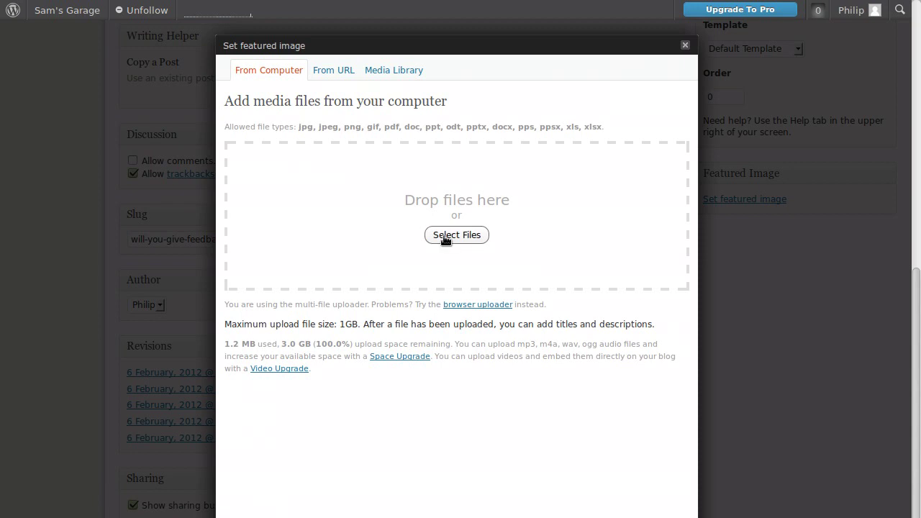
click(686, 47)
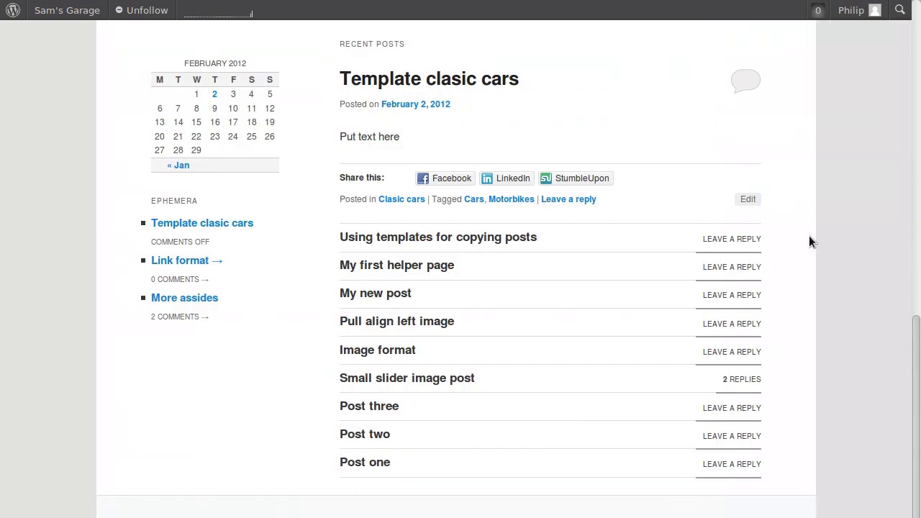
Step: View the featured post slider and its image on the live site's Slider Two page
scroll(811, 240, up, 10)
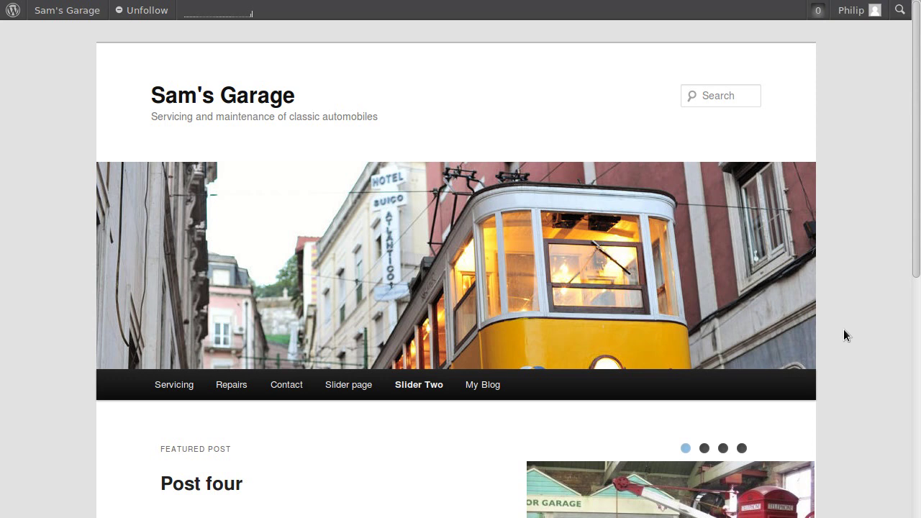
scroll(843, 335, down, 5)
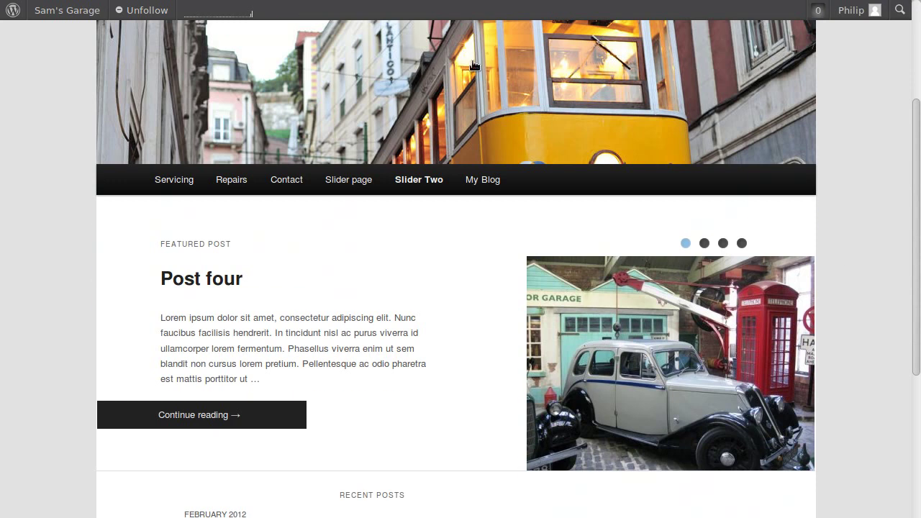
scroll(866, 259, down, 1)
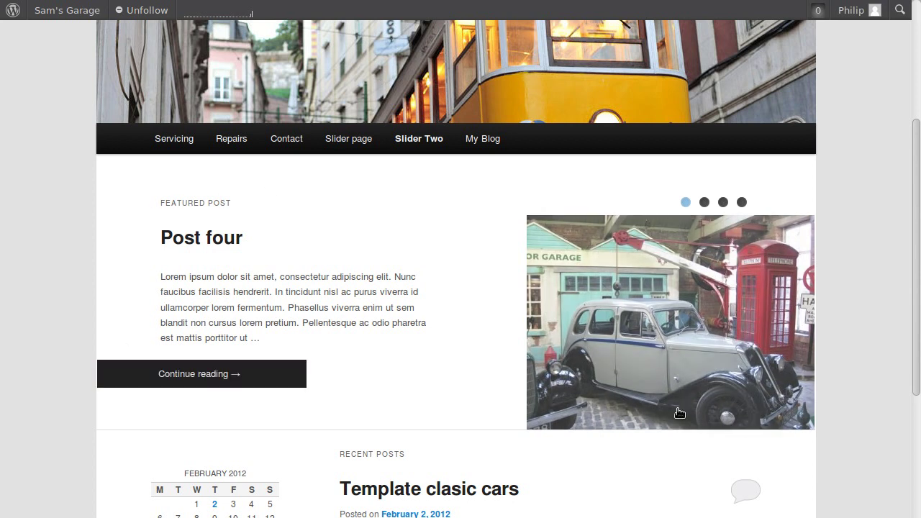
scroll(882, 318, up, 4)
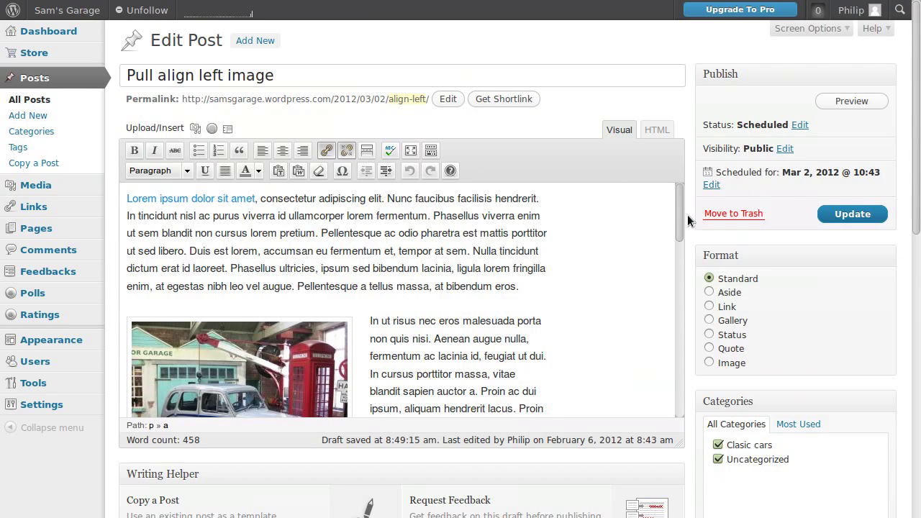
Step: Look through the settings of the "Pull align left image" post, from the publishing options past Format and Categories
scroll(792, 281, down, 3)
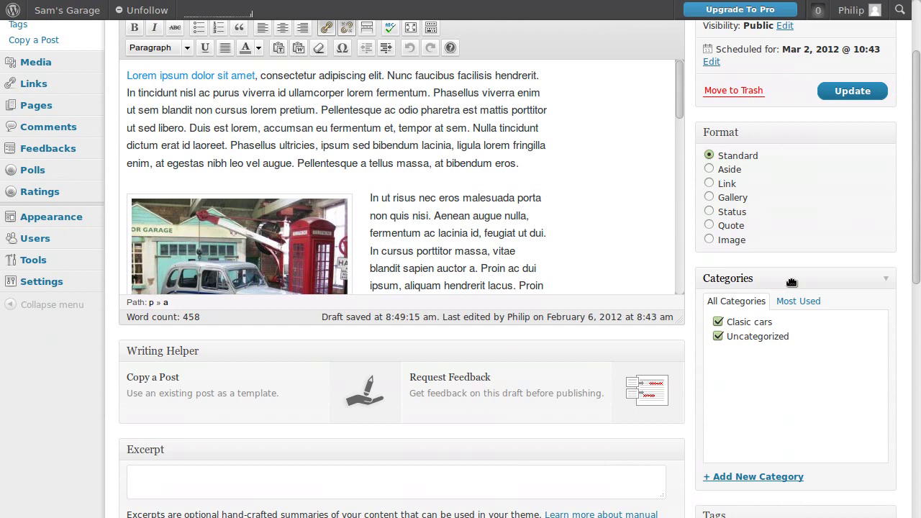
scroll(763, 248, down, 8)
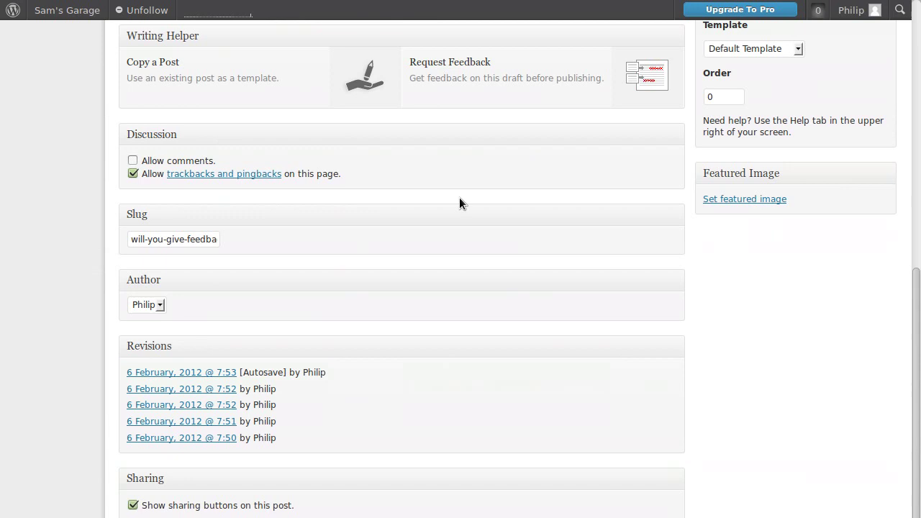
Step: Open the Writing Helper's Request Feedback form to view its email address field, and return to the helper's options
scroll(459, 203, up, 6)
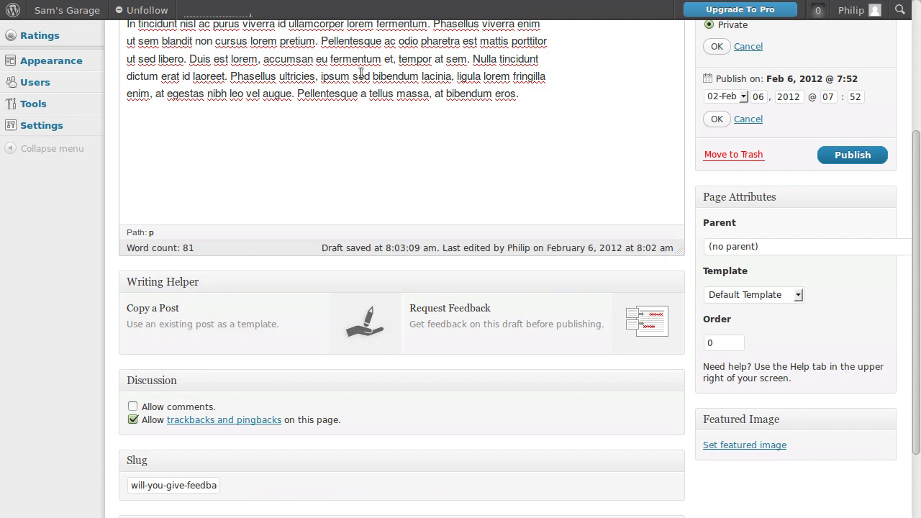
scroll(380, 111, up, 5)
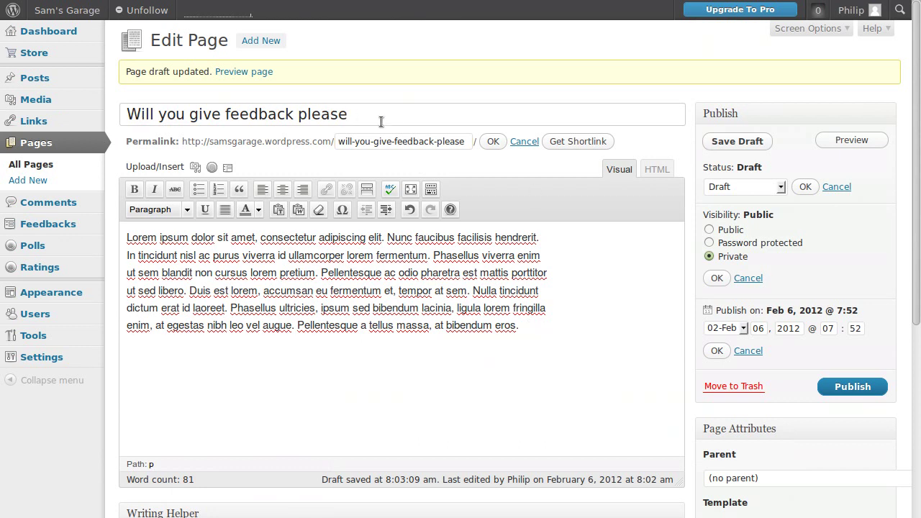
scroll(518, 344, down, 5)
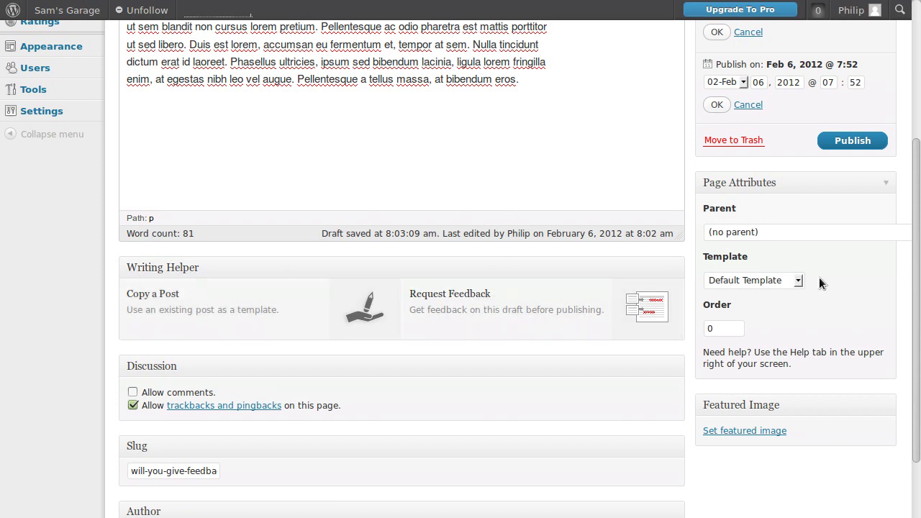
scroll(819, 281, up, 3)
scroll(819, 278, down, 3)
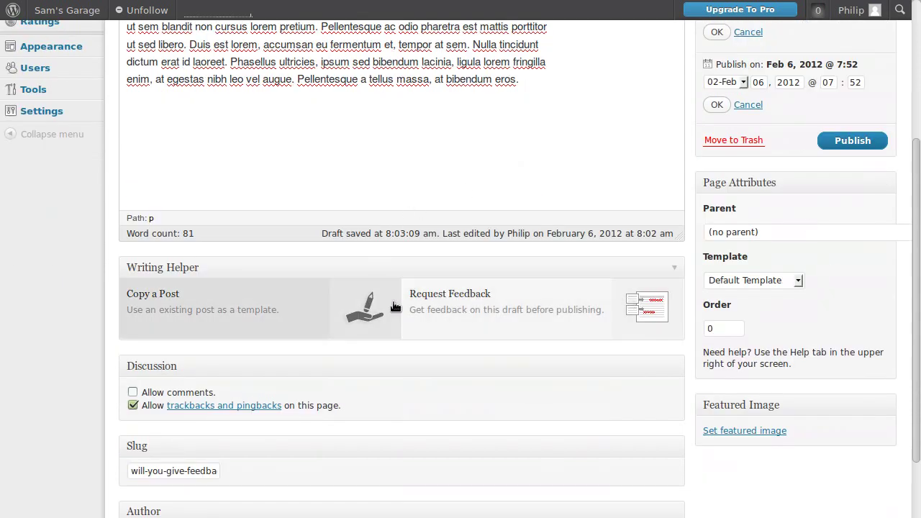
click(502, 308)
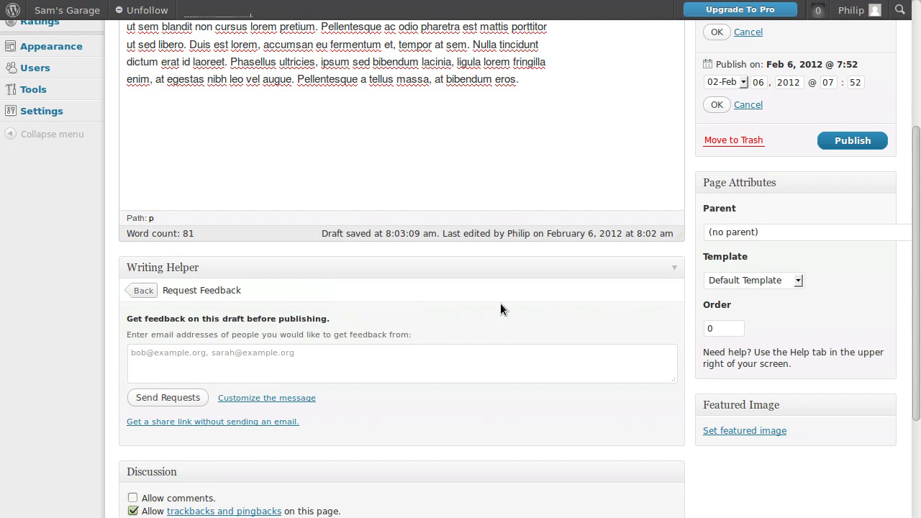
scroll(414, 286, down, 2)
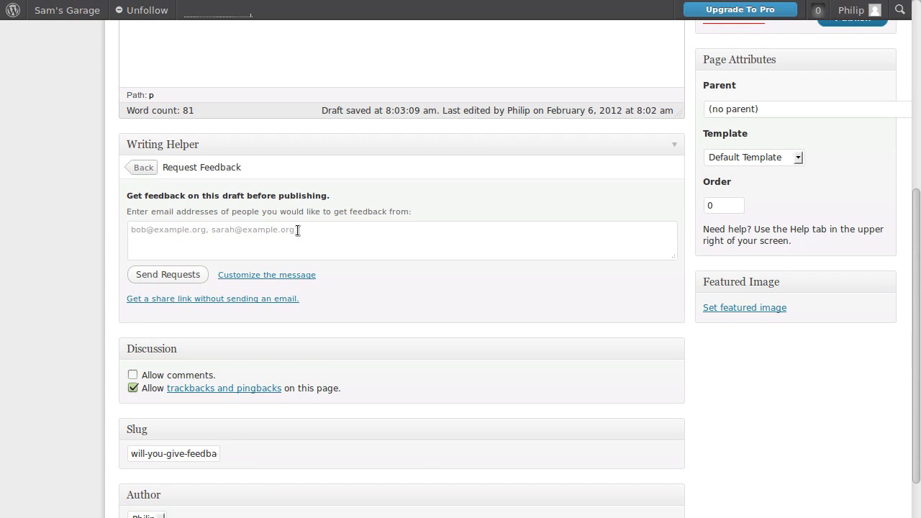
click(288, 230)
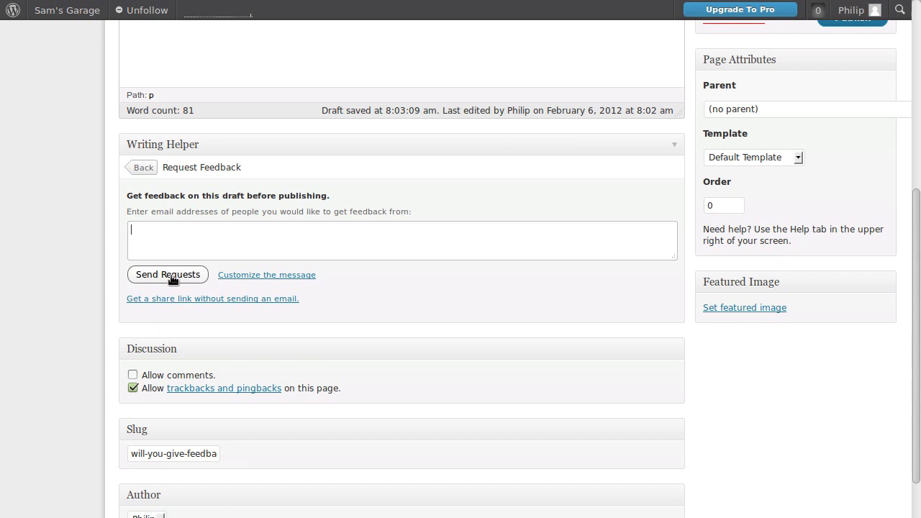
click(144, 168)
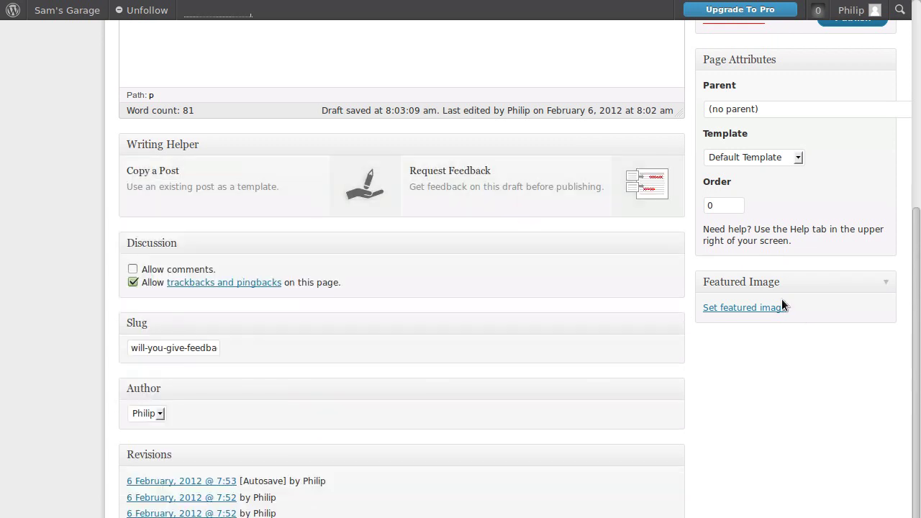
Step: Publish the "Will you give feedback please" page privately and check its Writing Helper options
scroll(867, 304, up, 3)
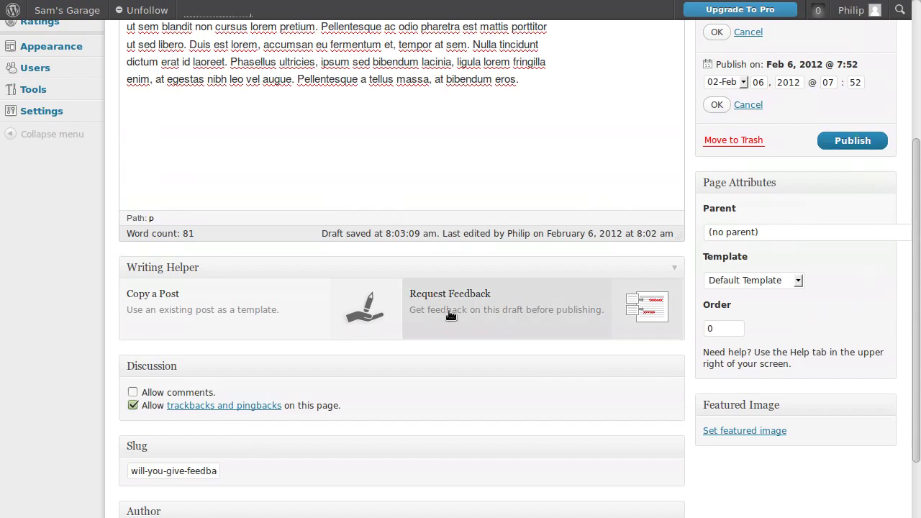
click(849, 141)
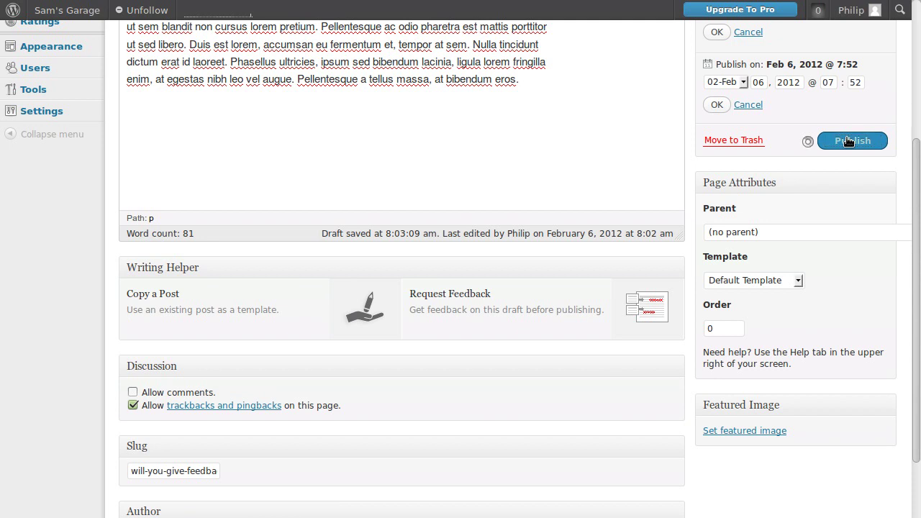
scroll(610, 316, down, 1)
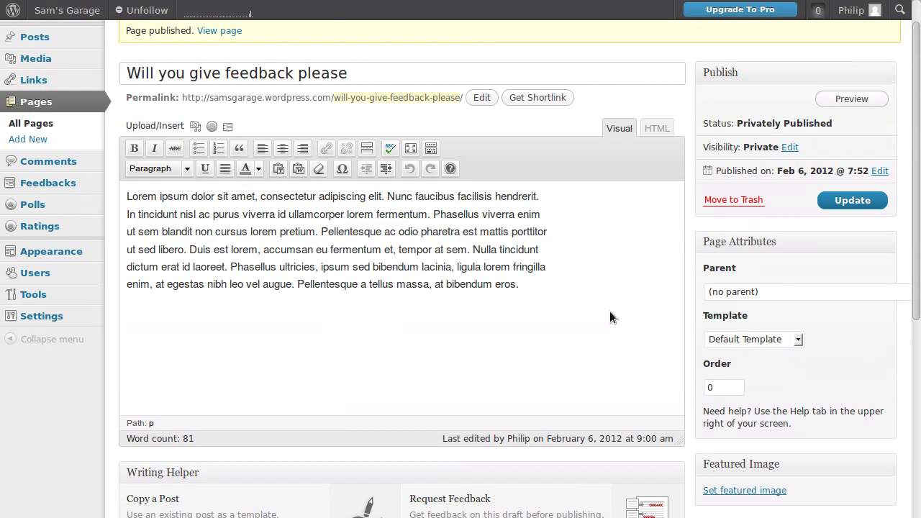
scroll(609, 317, down, 5)
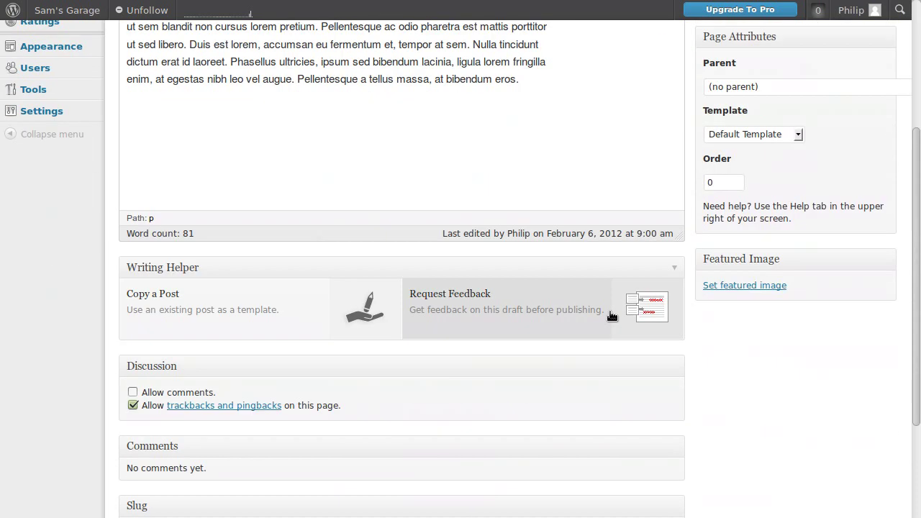
Step: Change the published page's visibility to Public and save the change
scroll(783, 338, up, 4)
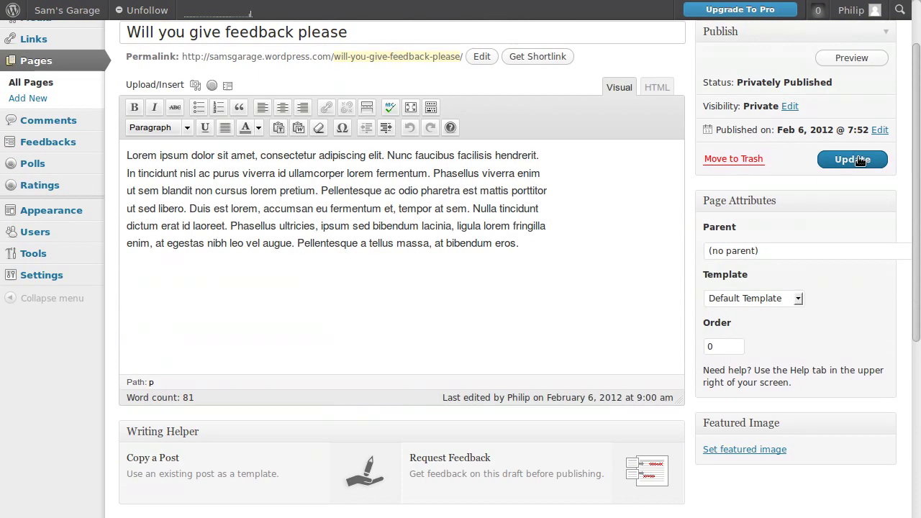
click(788, 105)
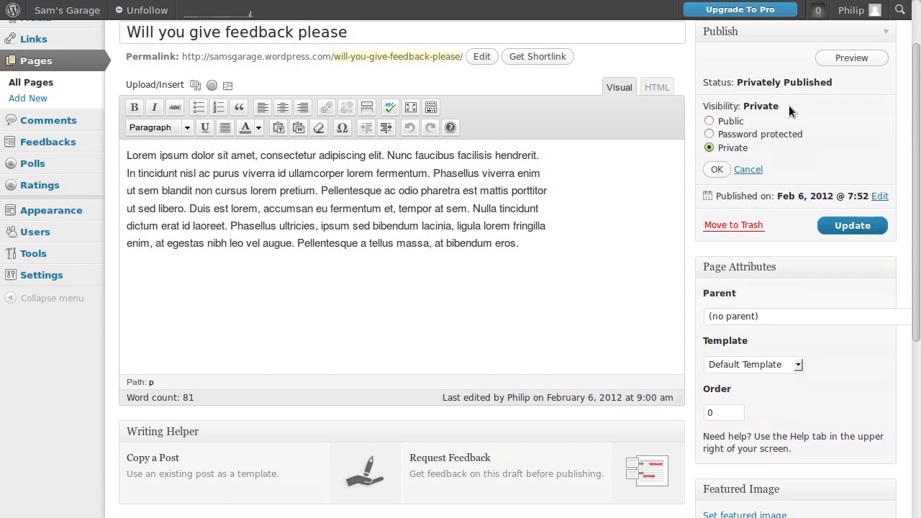
click(709, 121)
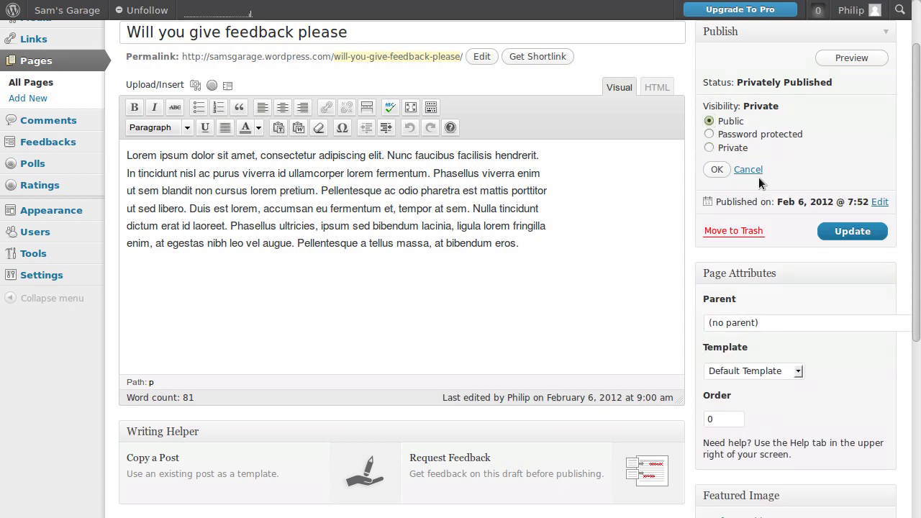
click(717, 169)
click(828, 163)
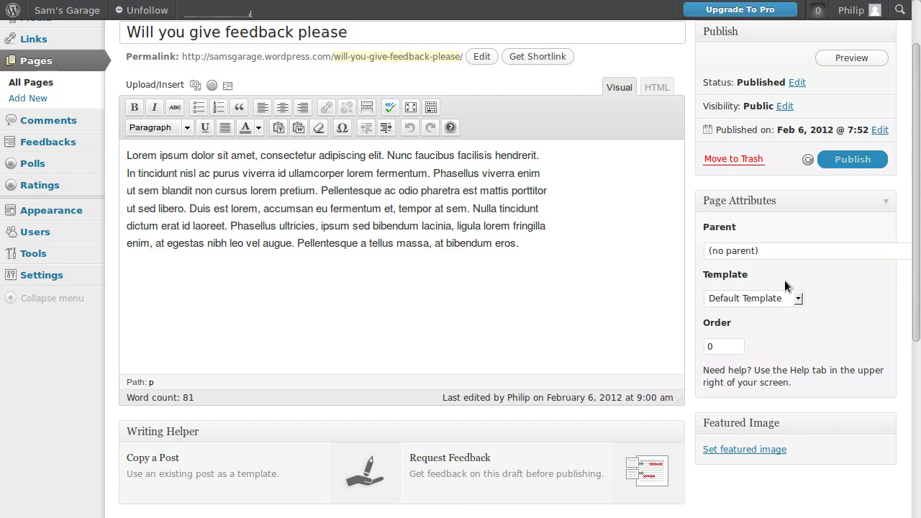
Step: Turn on Allow comments in the page's Discussion settings and turn it off again
scroll(781, 274, down, 5)
scroll(773, 255, down, 1)
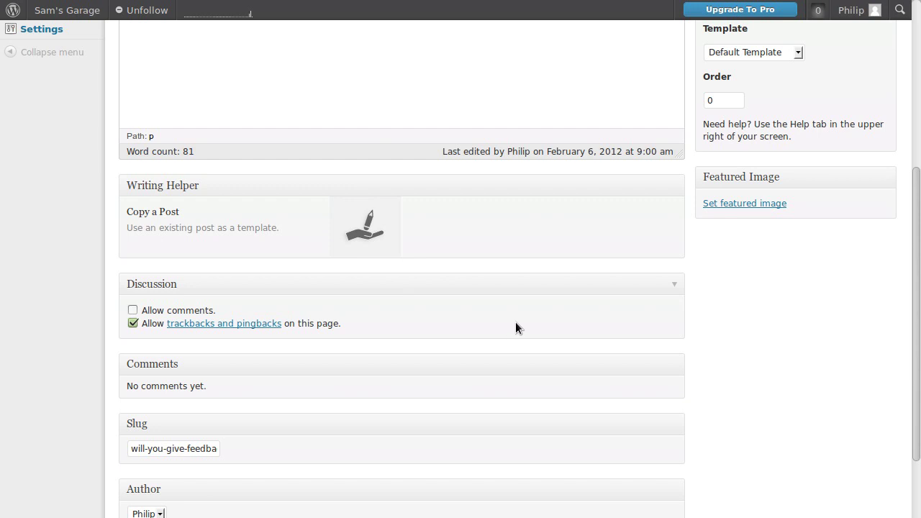
click(133, 311)
click(133, 311)
scroll(466, 313, down, 1)
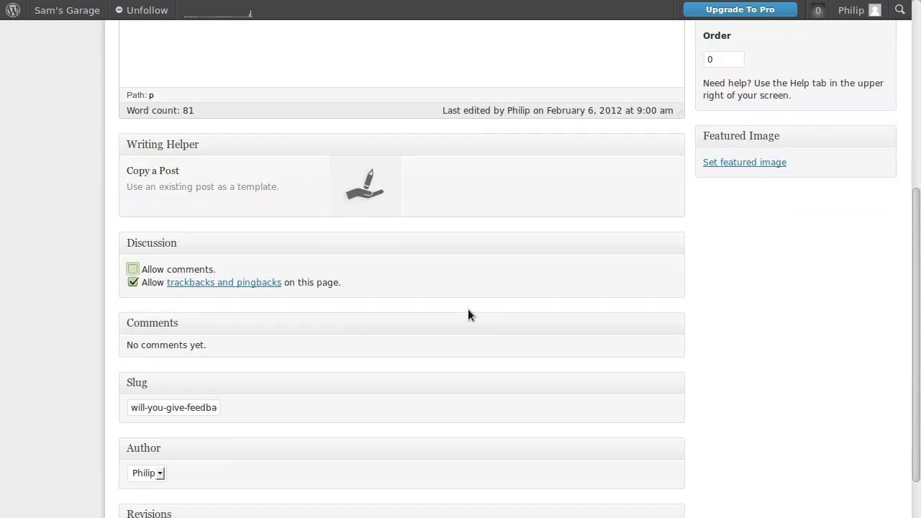
Step: Compare the page's Slug value with the editable ending of its permalink, leaving both unchanged
scroll(466, 309, down, 2)
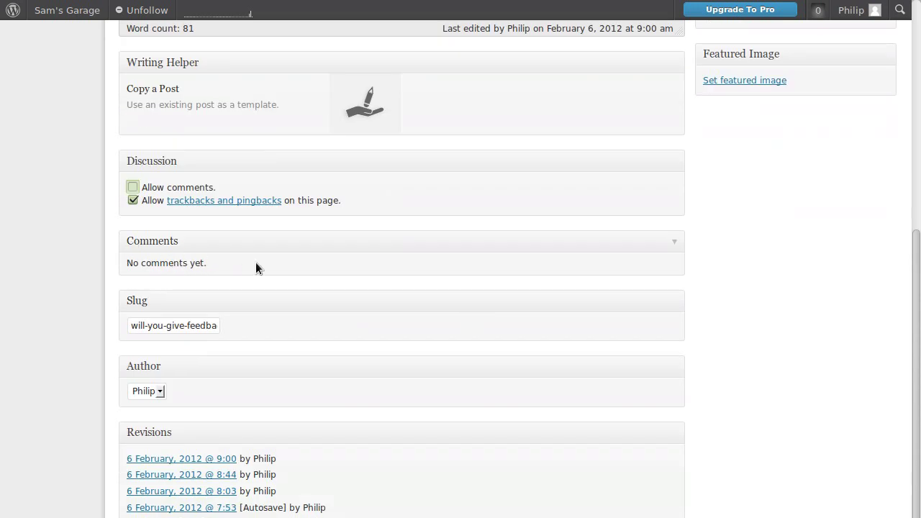
drag(130, 325, 214, 324)
scroll(477, 343, up, 10)
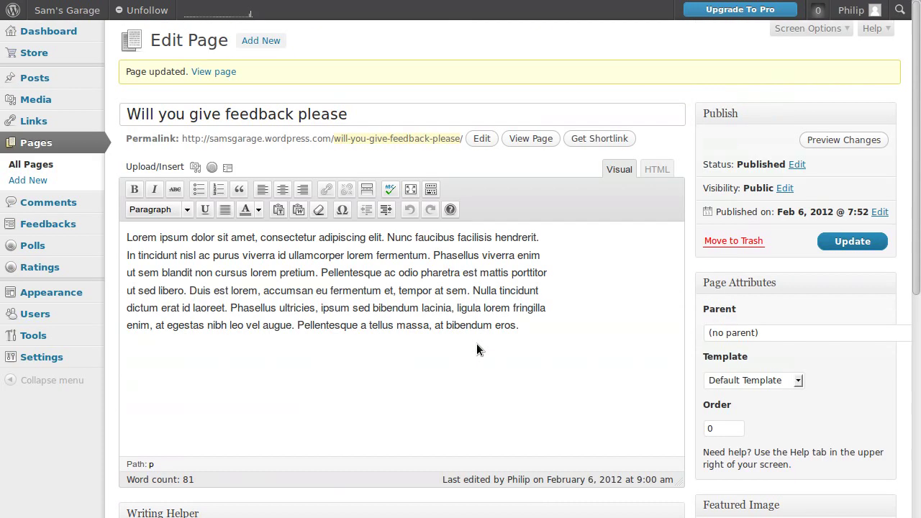
click(482, 138)
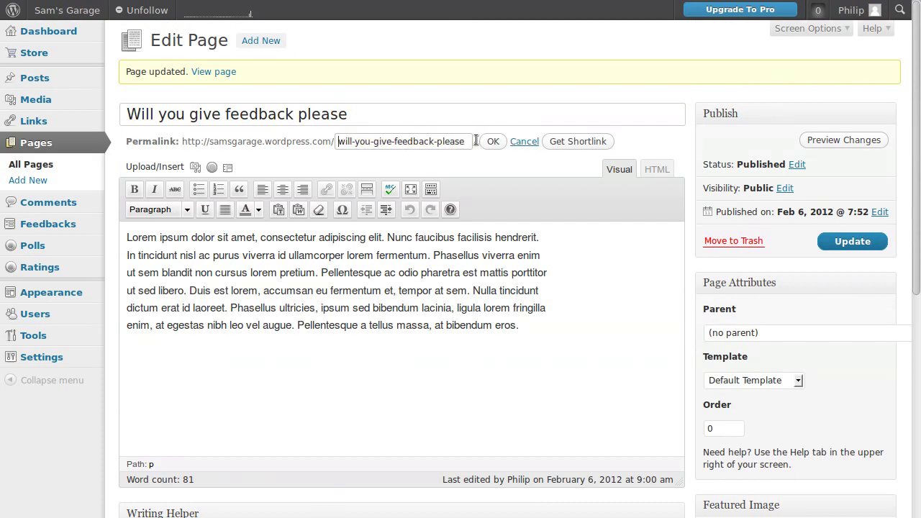
drag(345, 141, 464, 151)
click(464, 161)
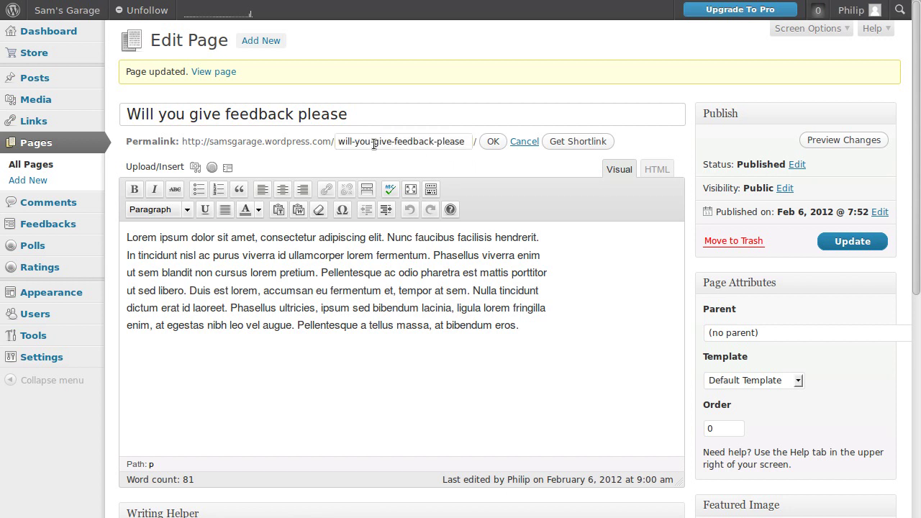
drag(337, 141, 436, 141)
click(436, 141)
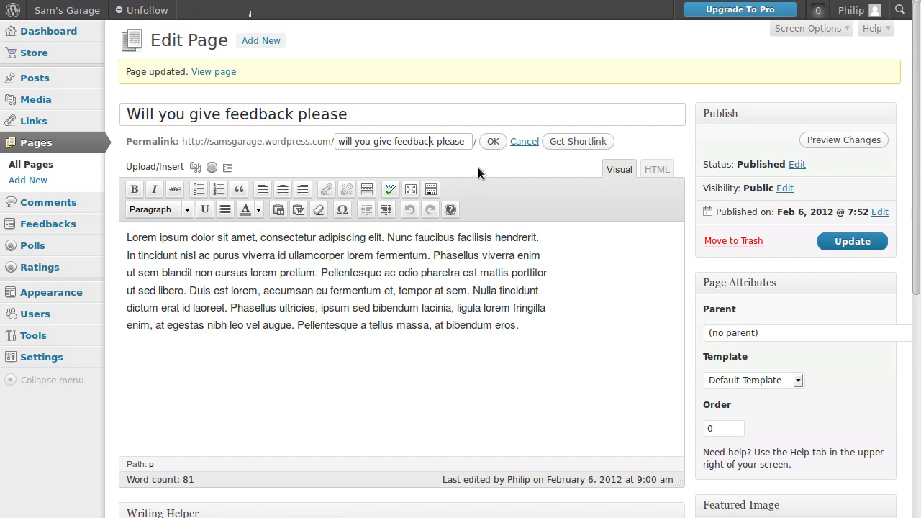
Step: View the available choices in the page's Author list without changing the author
scroll(539, 324, down, 4)
scroll(355, 327, down, 3)
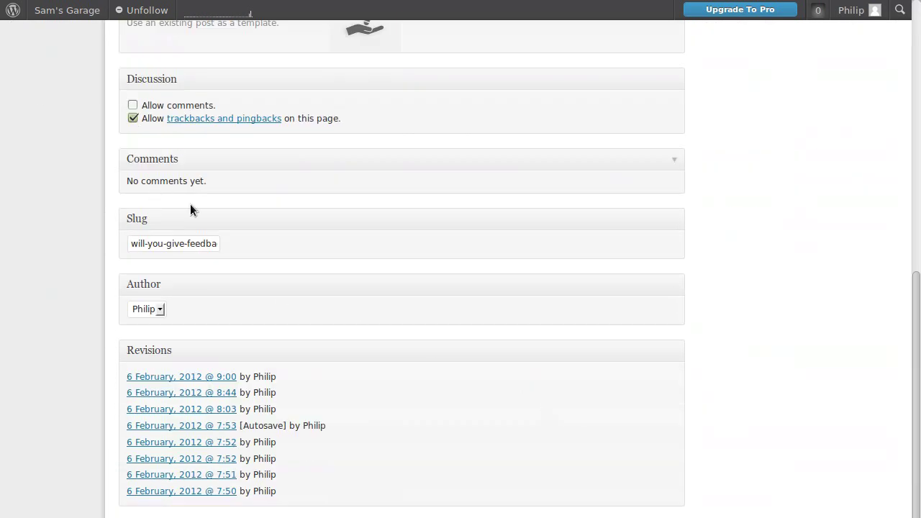
click(162, 309)
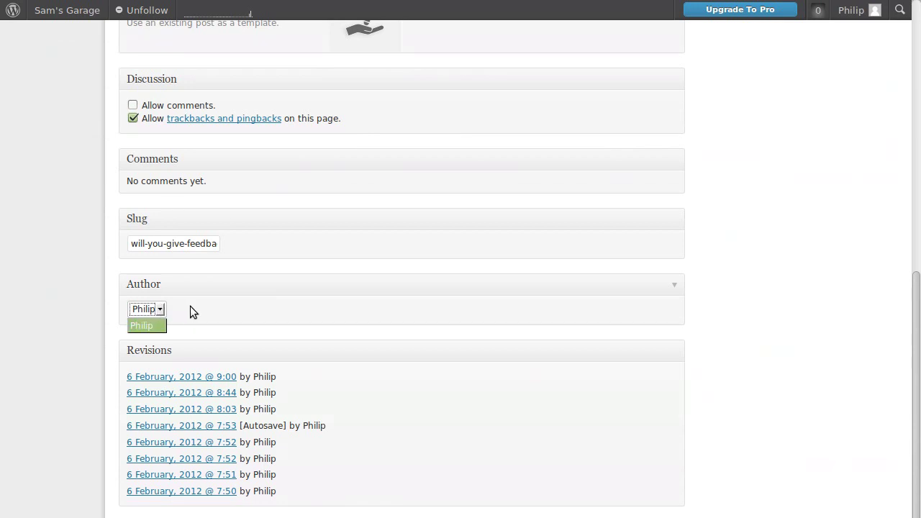
click(190, 306)
click(160, 308)
click(195, 310)
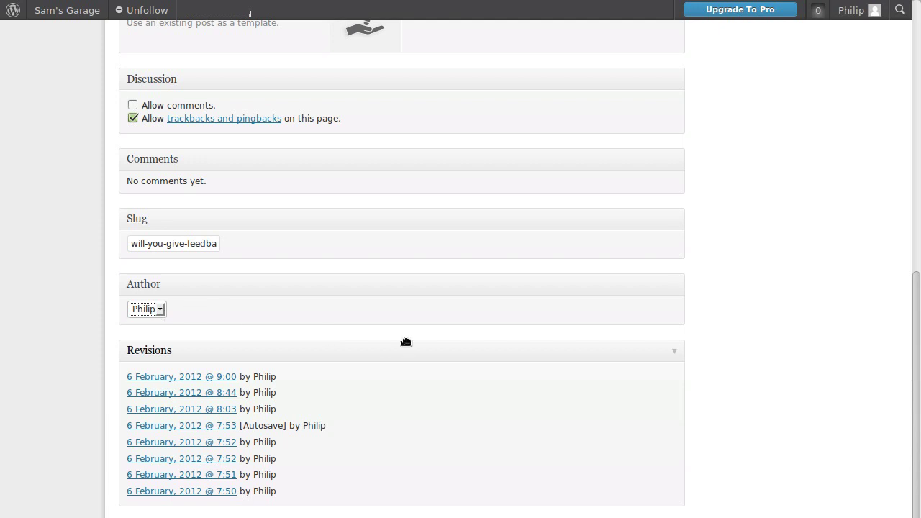
Step: Open the page's 6 February, 2012 @ 9:00 revision and select the 8:44 revision as the old version for comparison
scroll(406, 343, down, 1)
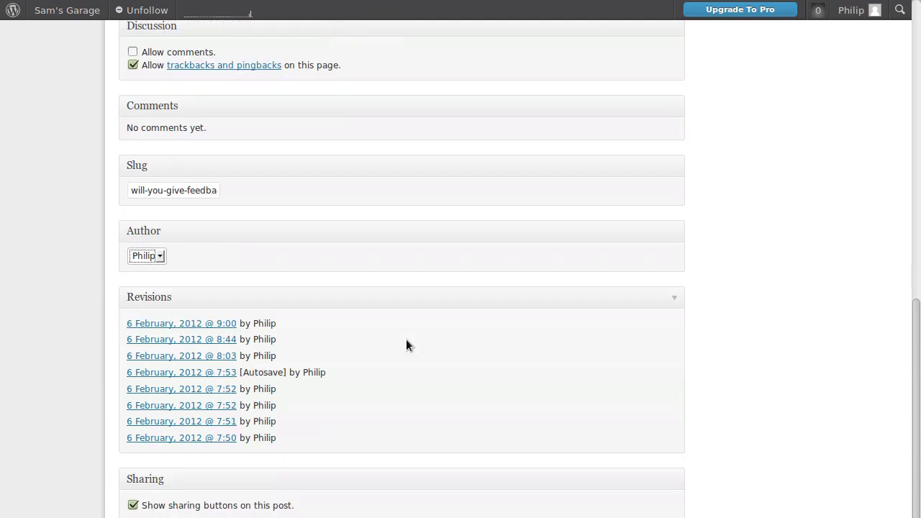
click(182, 326)
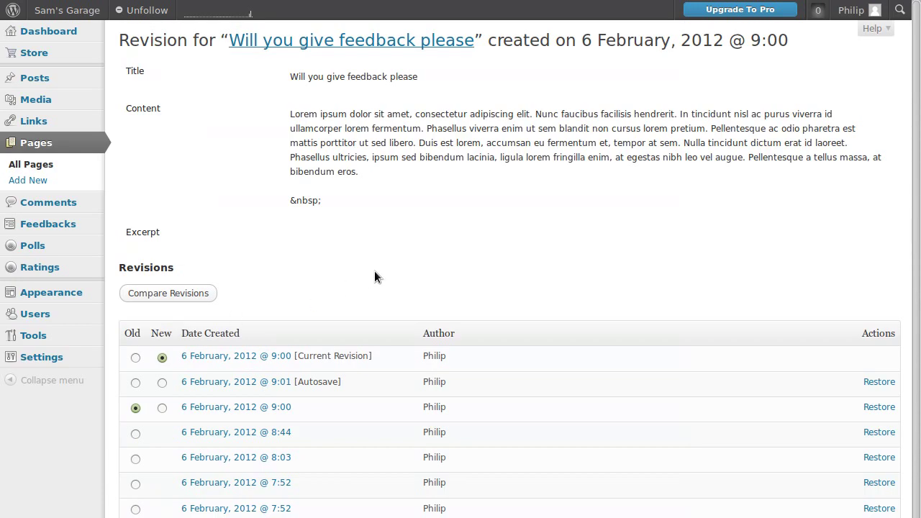
scroll(362, 234, down, 1)
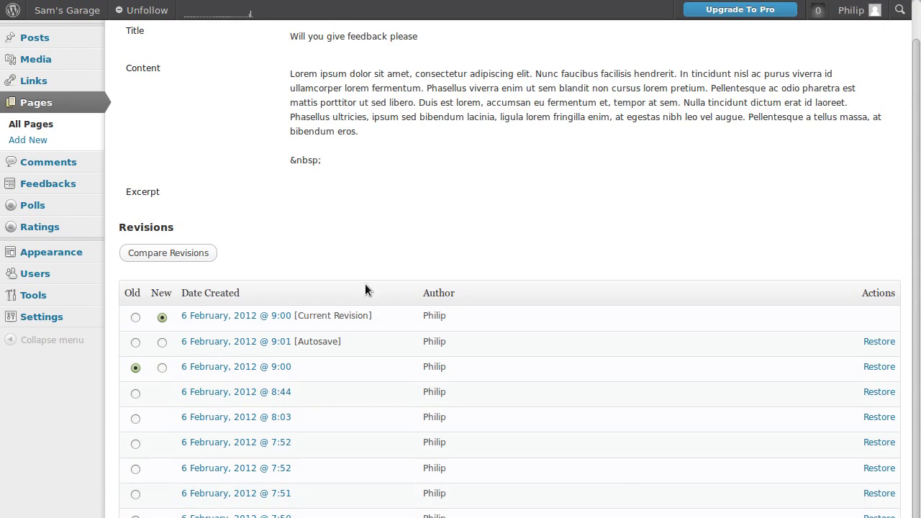
click(136, 394)
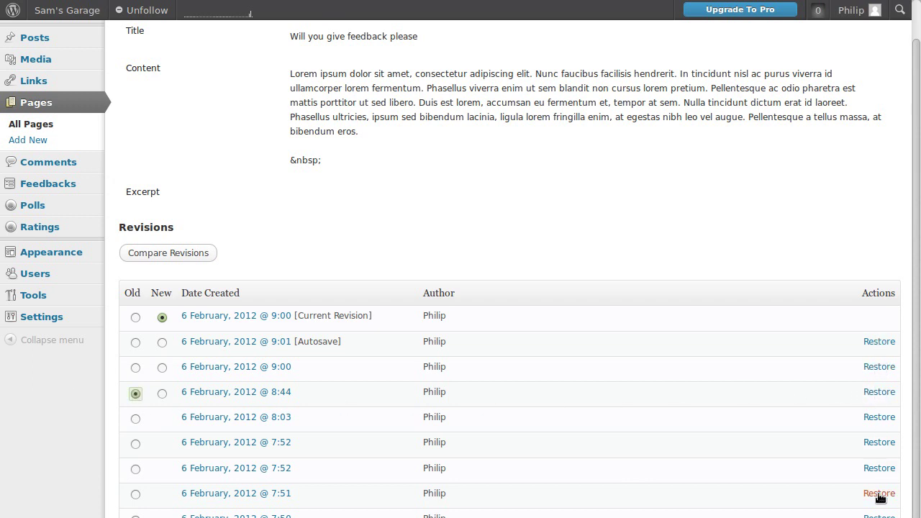
scroll(386, 195, up, 1)
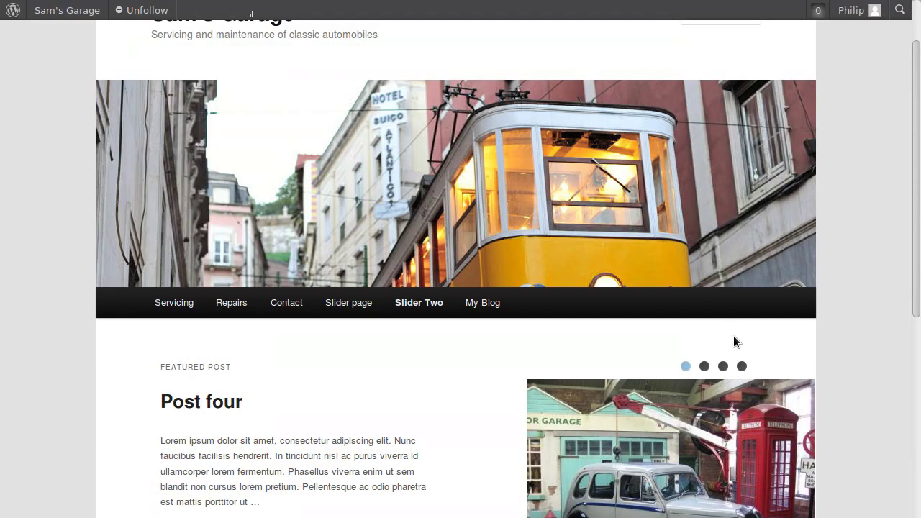
Step: Open the Facebook share link of the "Template clasic cars" post on the live site's Slider Two page
scroll(734, 339, down, 7)
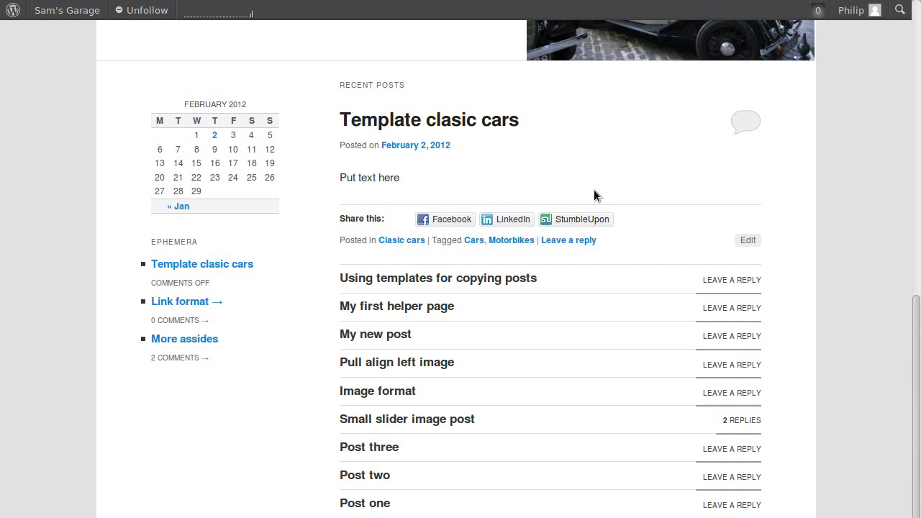
click(449, 225)
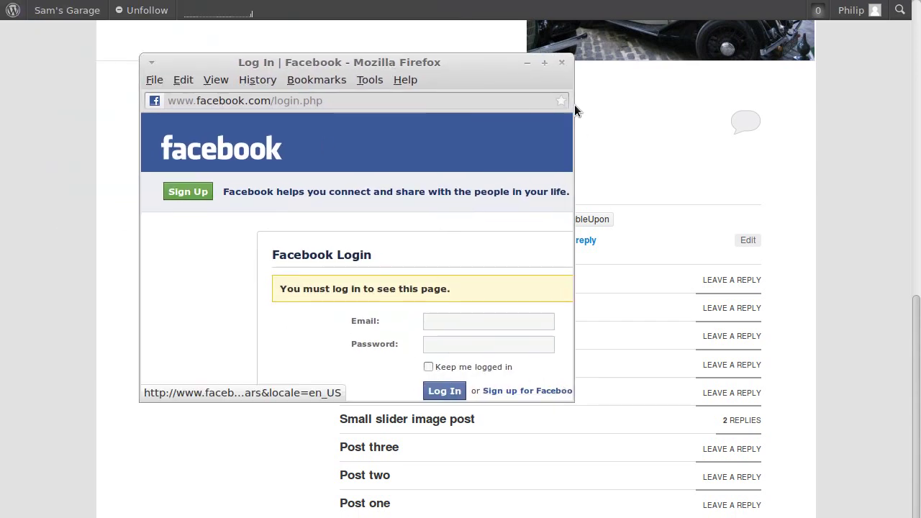
Step: Enlarge the Facebook login window, restore its size and close it without logging in
click(544, 62)
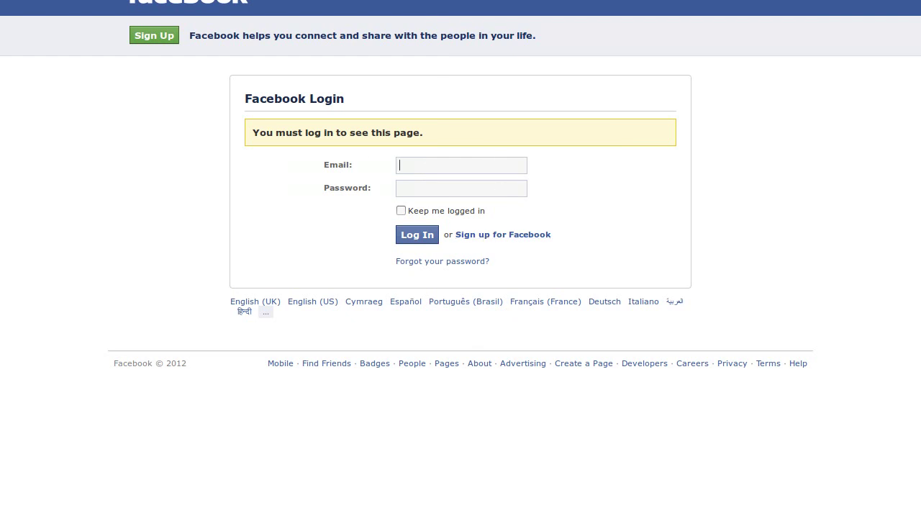
key(alt+F5)
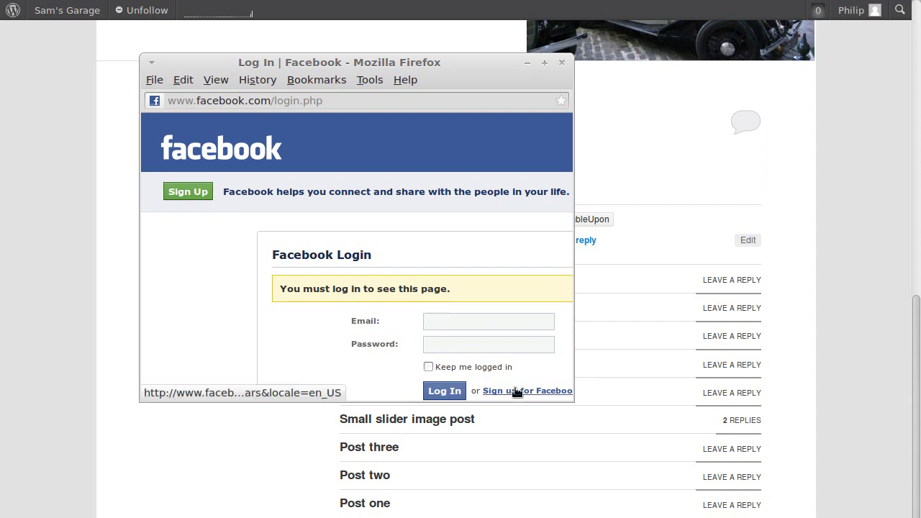
click(561, 62)
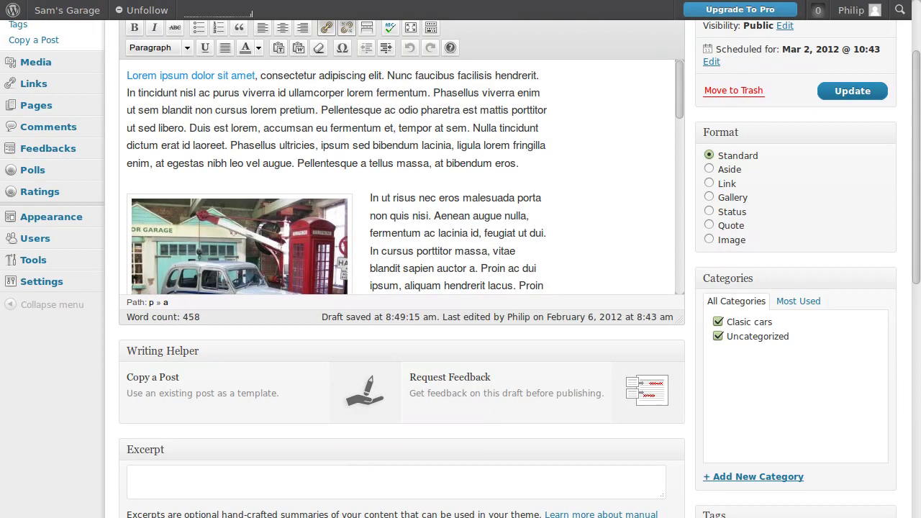
Step: Compare the page's settings with those of the "Pull align left image" post, examining the post's Format, Categories, Tags and Featured Image options
scroll(557, 267, down, 10)
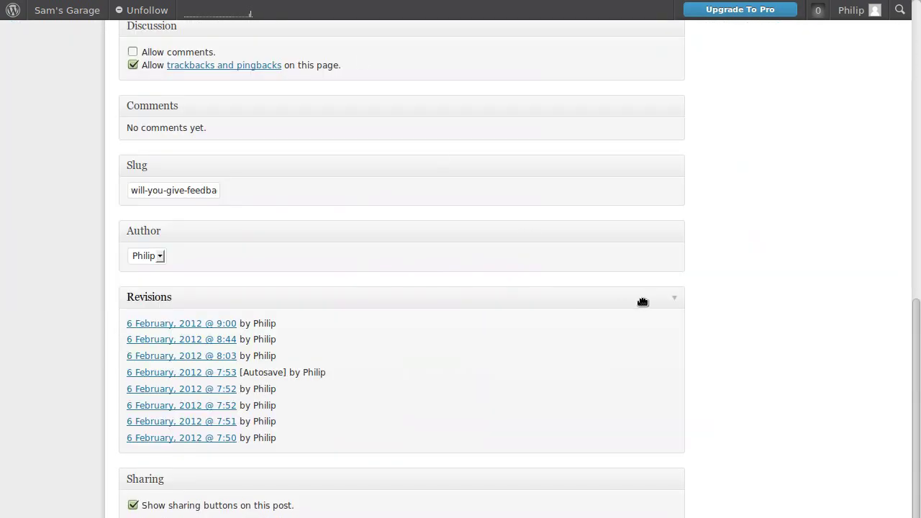
scroll(643, 301, up, 10)
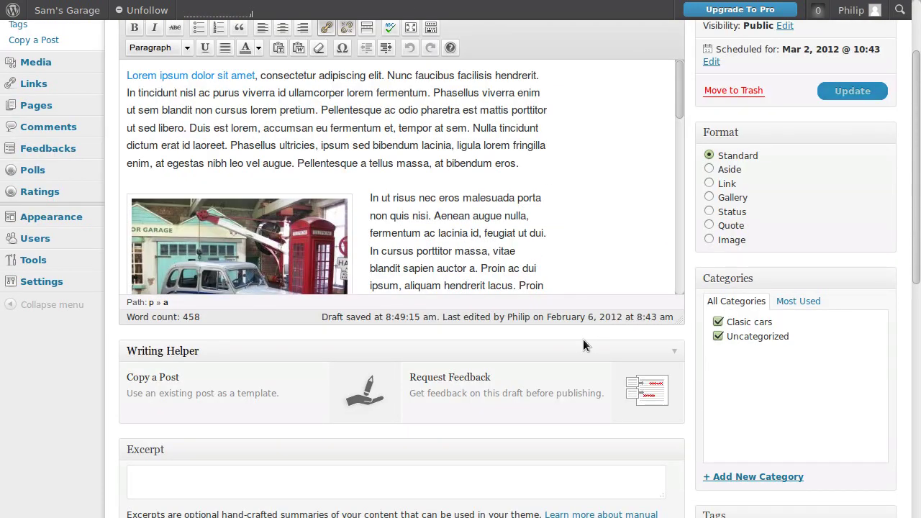
scroll(558, 334, up, 3)
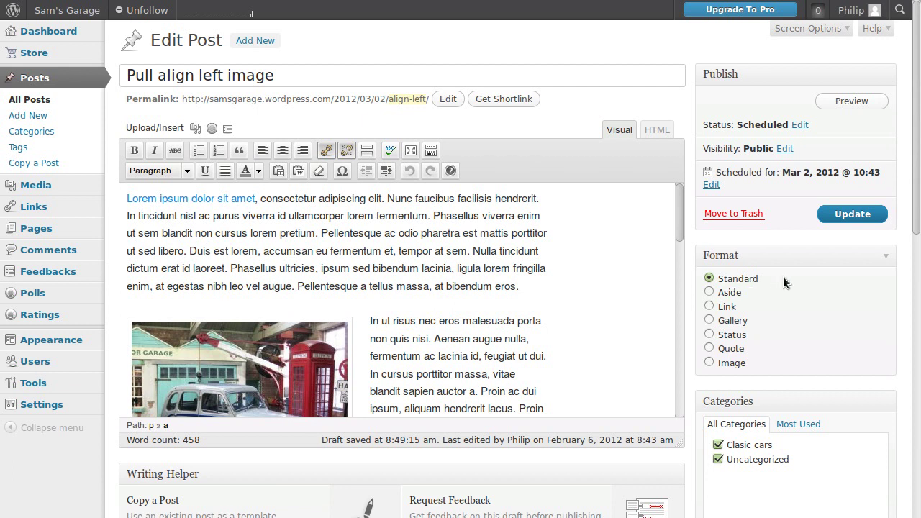
scroll(786, 276, down, 4)
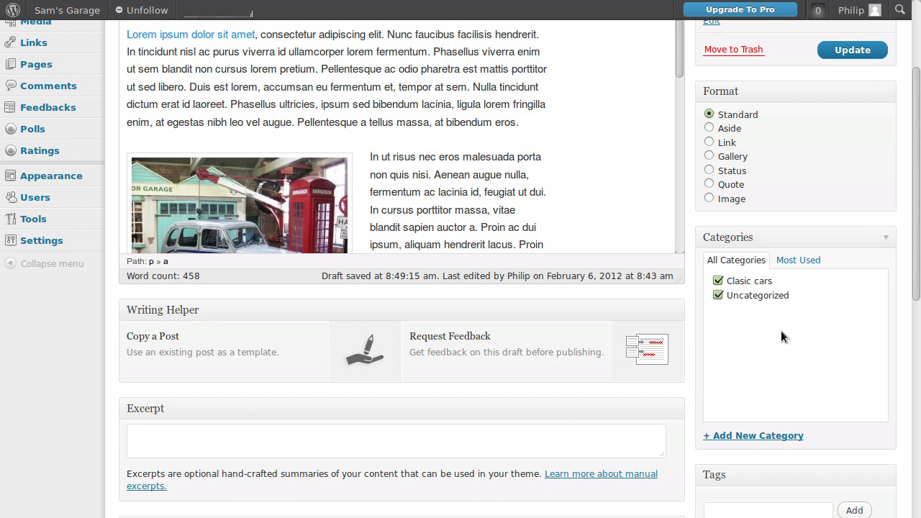
scroll(781, 331, down, 4)
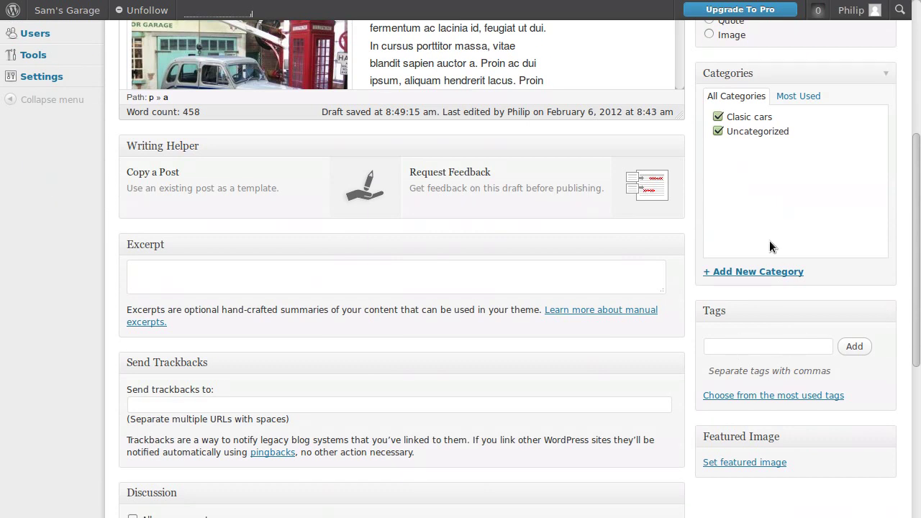
scroll(769, 240, down, 4)
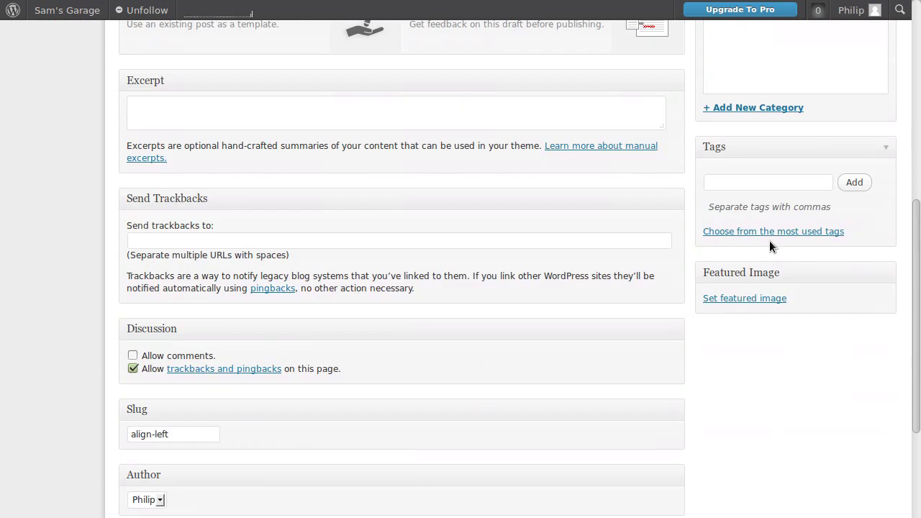
Step: Activate the post's Excerpt field and review the post's body text without entering a summary
click(171, 109)
scroll(601, 272, up, 12)
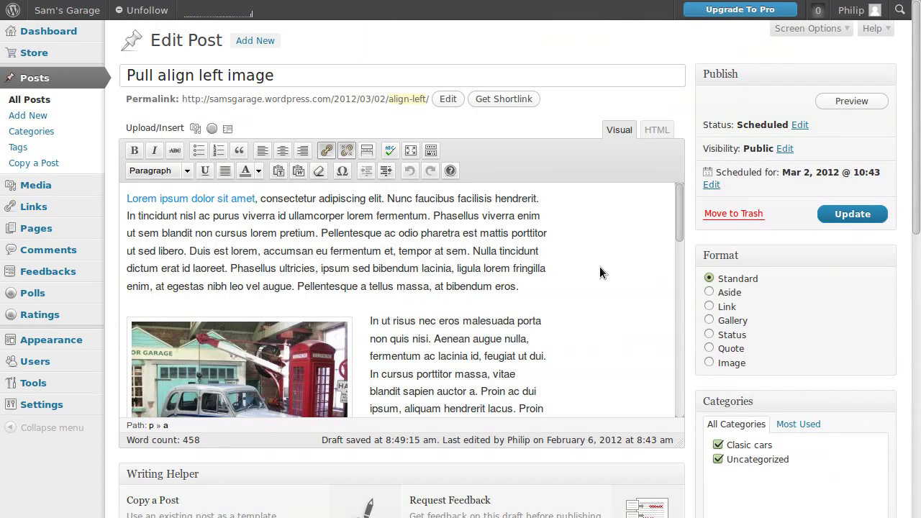
scroll(600, 272, down, 12)
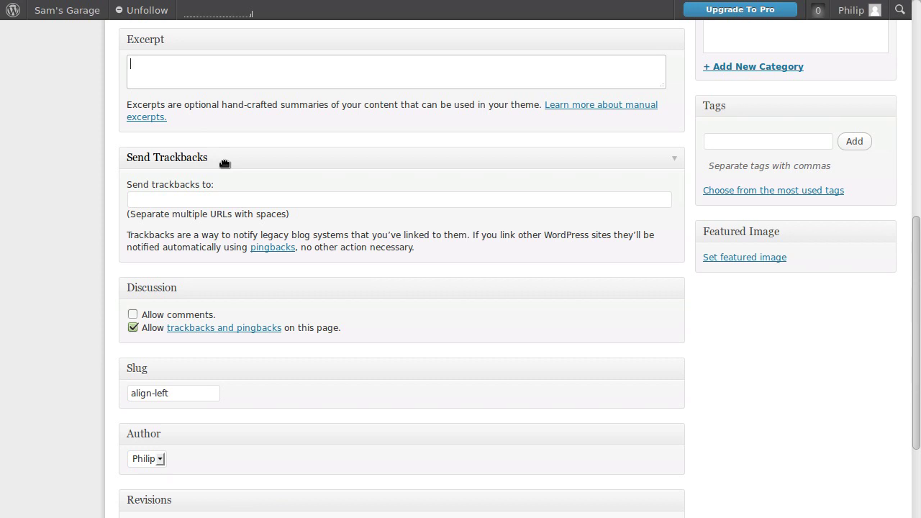
Step: Examine the post's Send Trackbacks field and its explanation, leaving the field empty, and view the Revisions and Likes and Shares sections
click(168, 196)
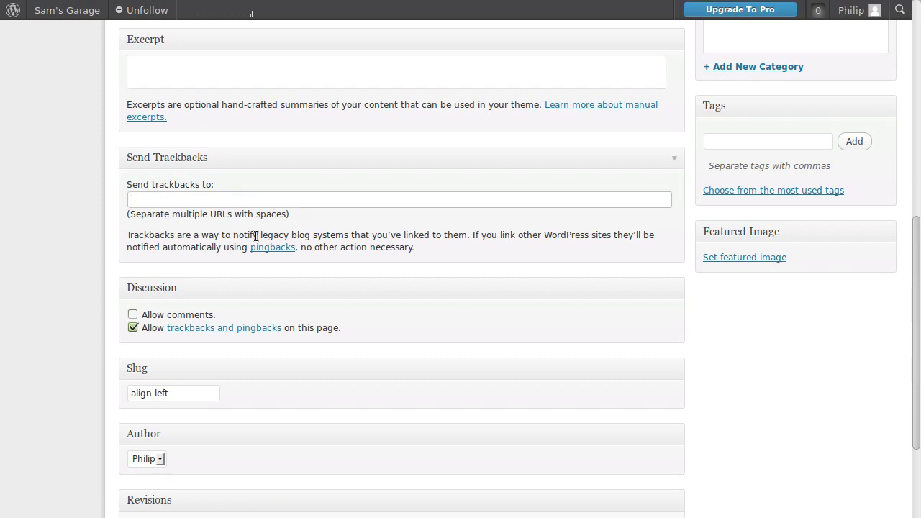
drag(259, 235, 350, 234)
click(365, 234)
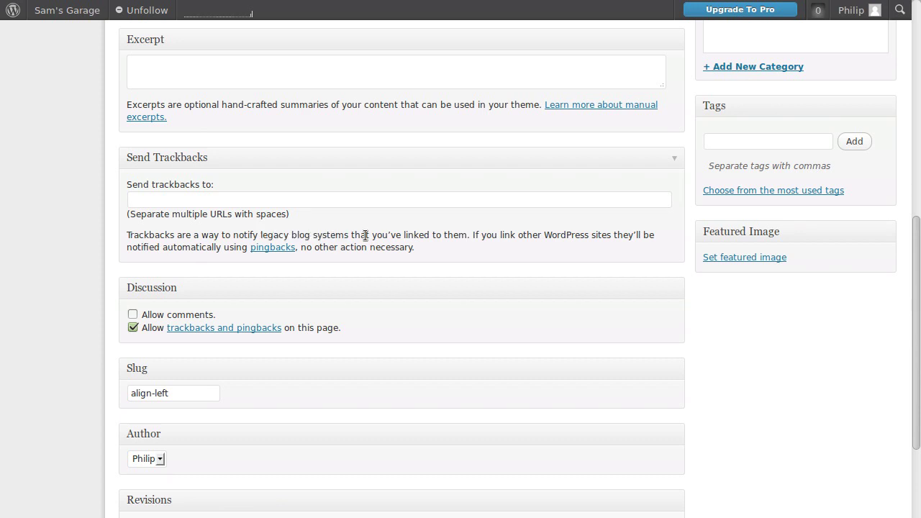
click(160, 201)
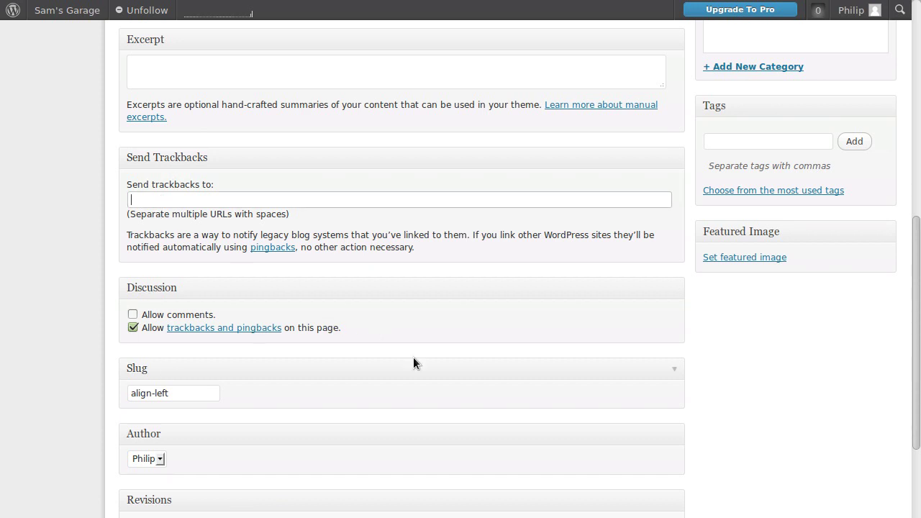
scroll(414, 358, down, 5)
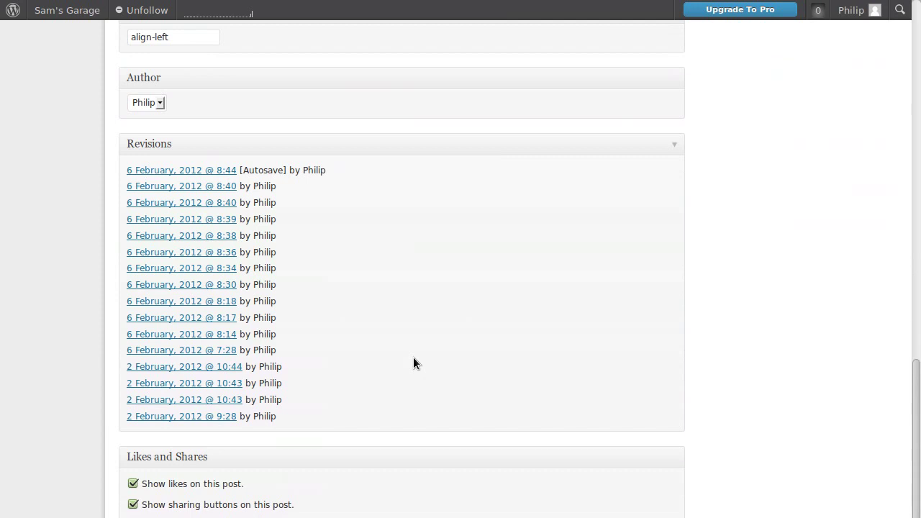